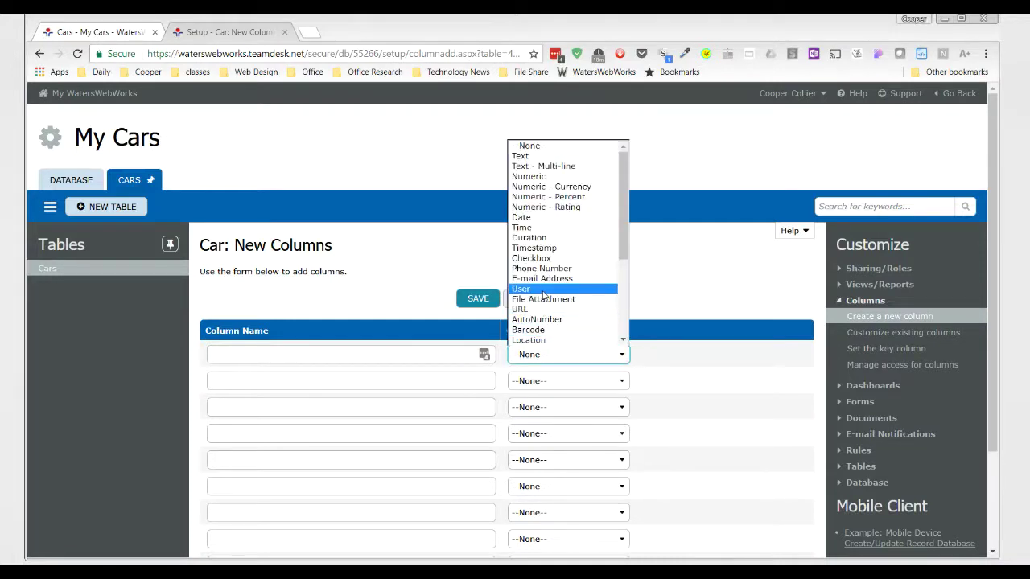
Add a new column named Mechanic with the User type to the Cars table and save it.
click(544, 295)
click(326, 358)
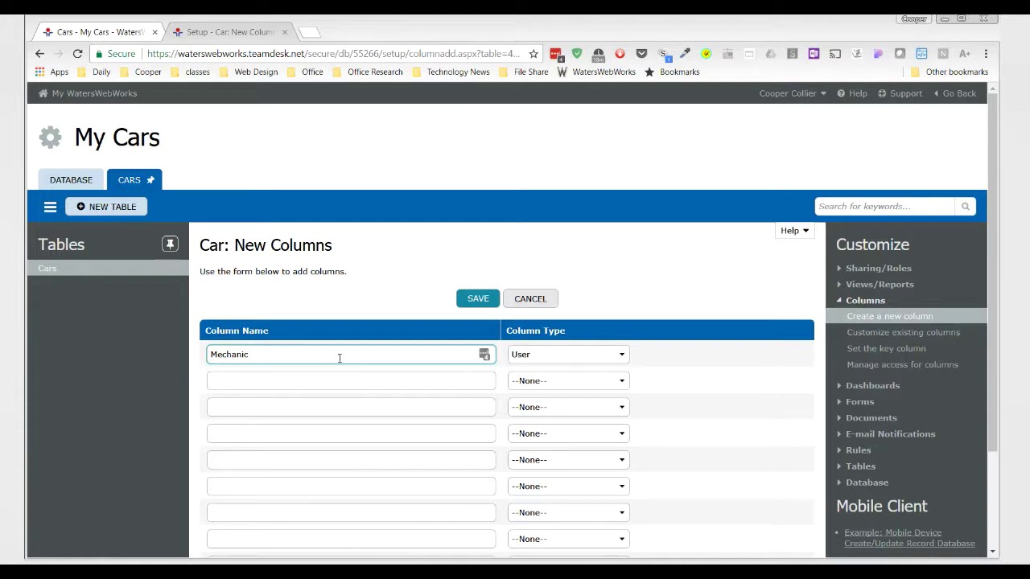
click(484, 300)
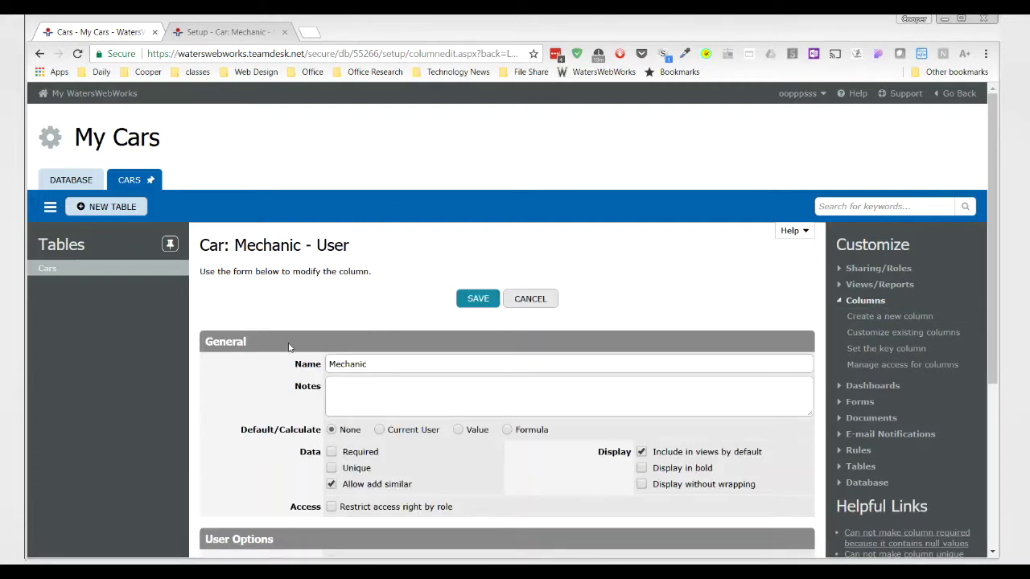
Examine the Mechanic column's general settings and user options, including default, format, user set and sort choices.
scroll(294, 402, down, 3)
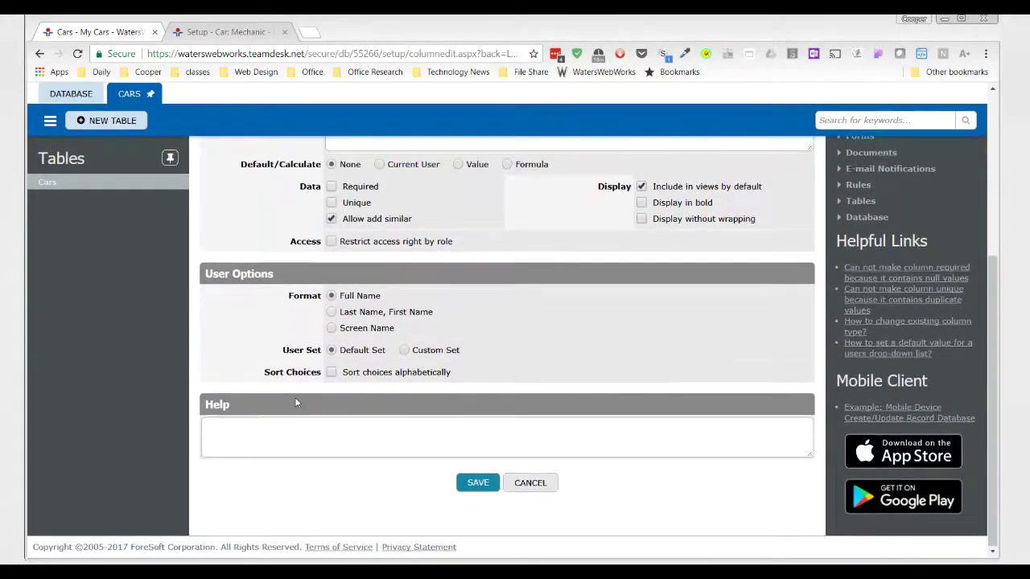
scroll(284, 321, up, 3)
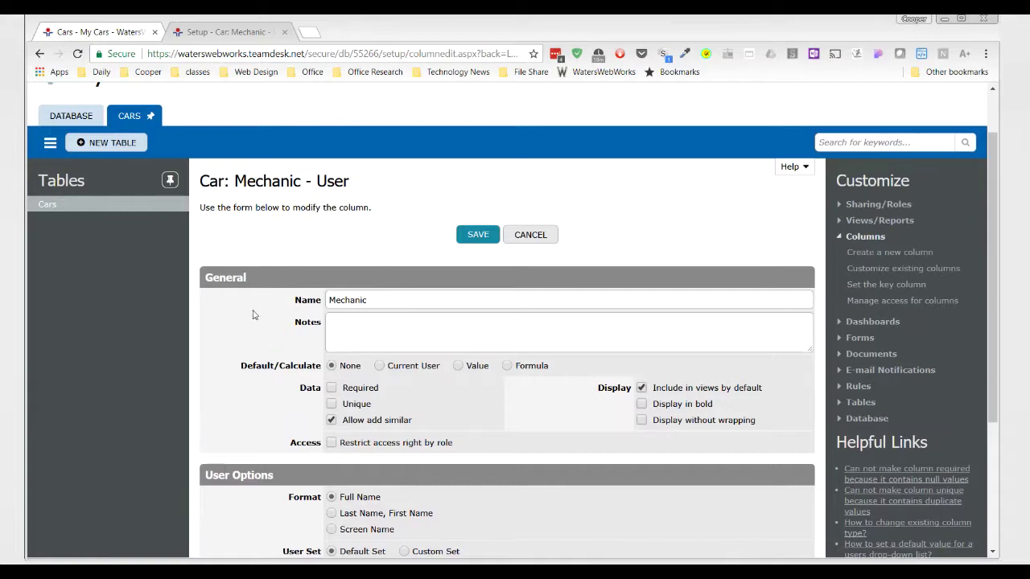
scroll(272, 360, down, 1)
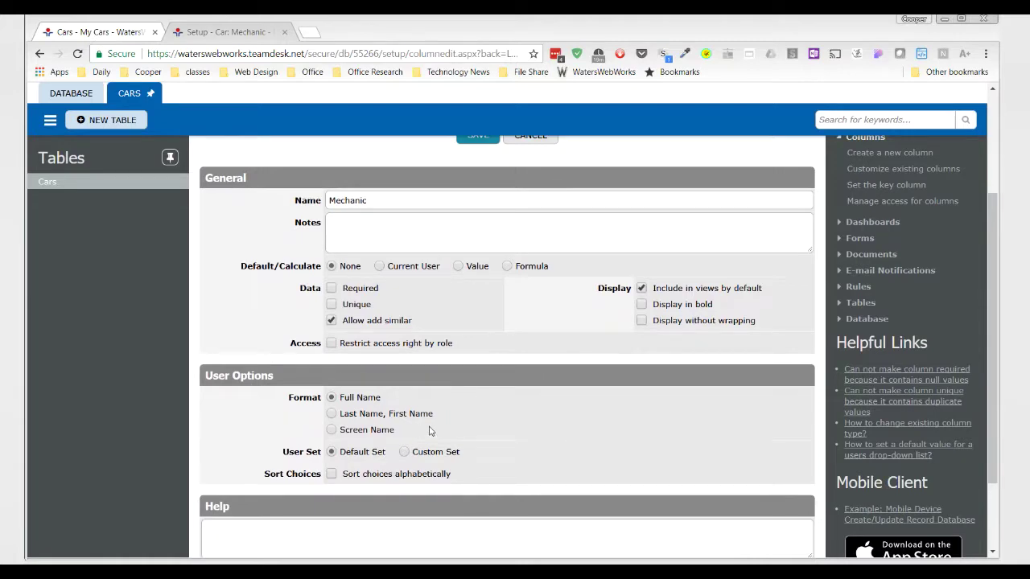
scroll(268, 336, up, 2)
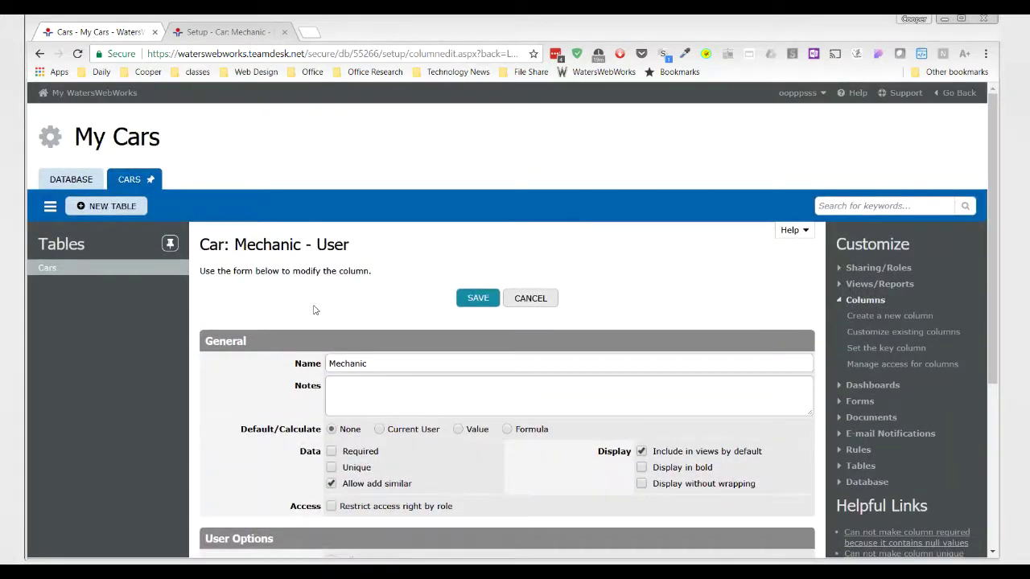
scroll(270, 388, down, 2)
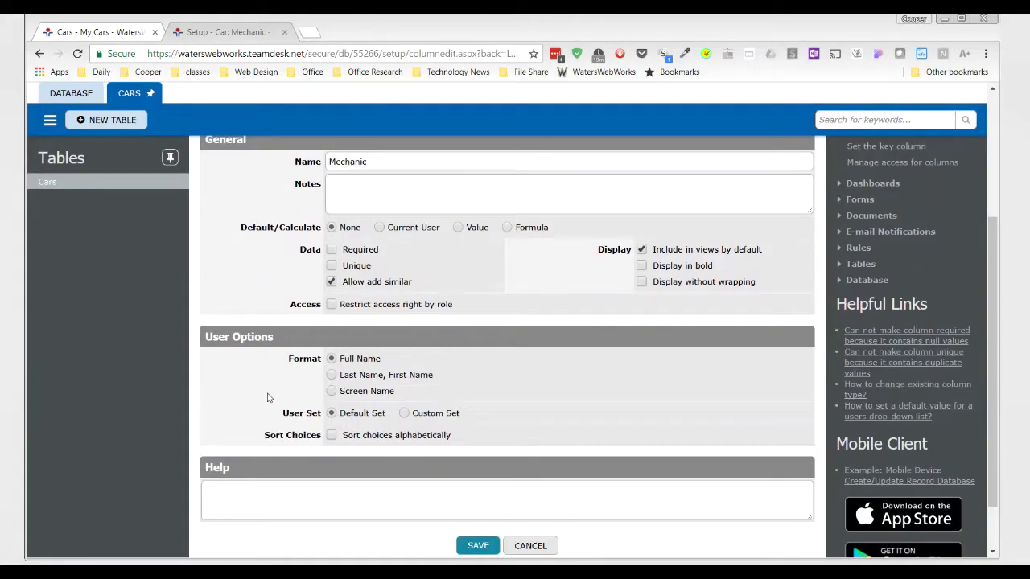
scroll(268, 398, up, 2)
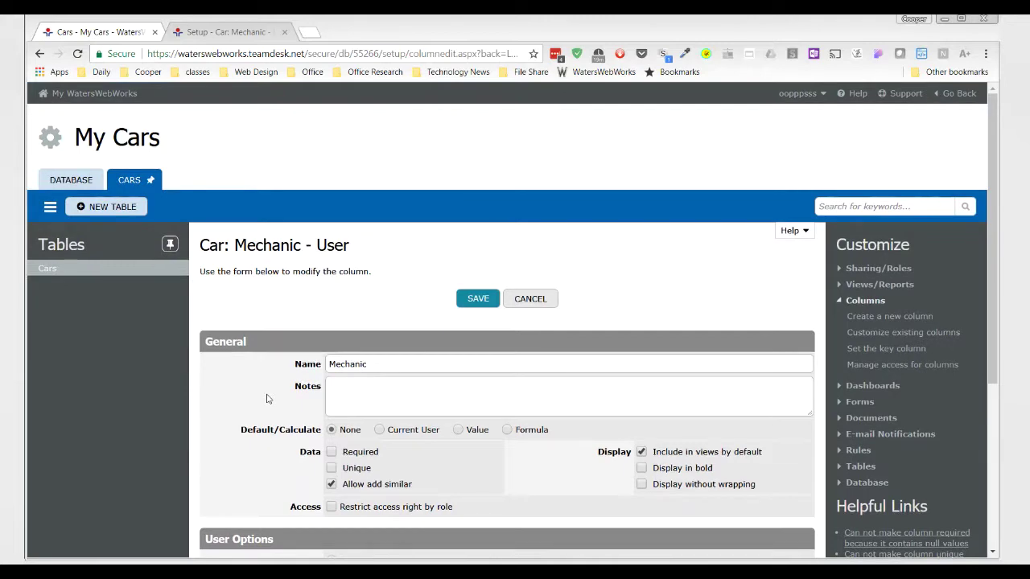
scroll(268, 397, down, 3)
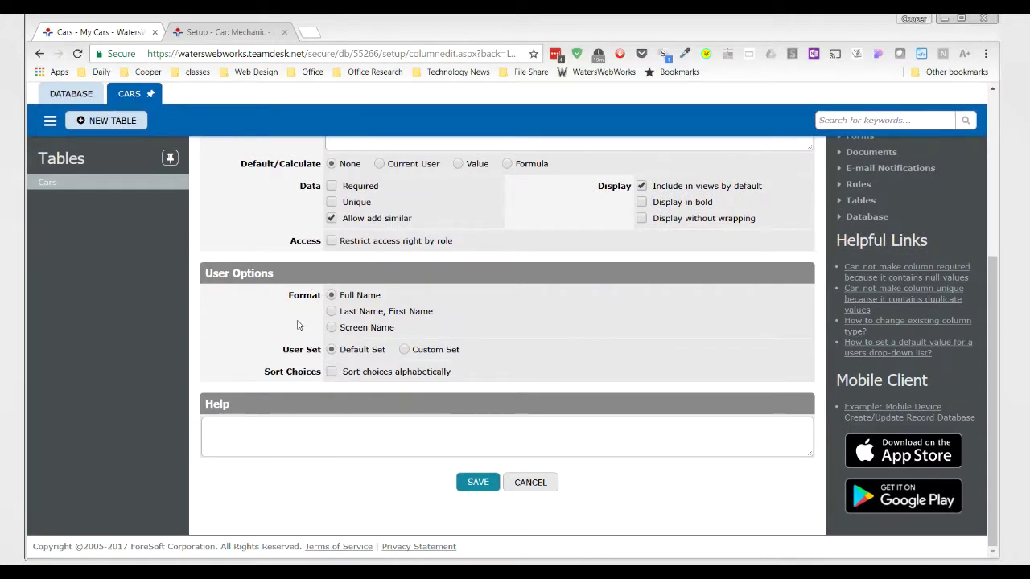
scroll(292, 321, up, 3)
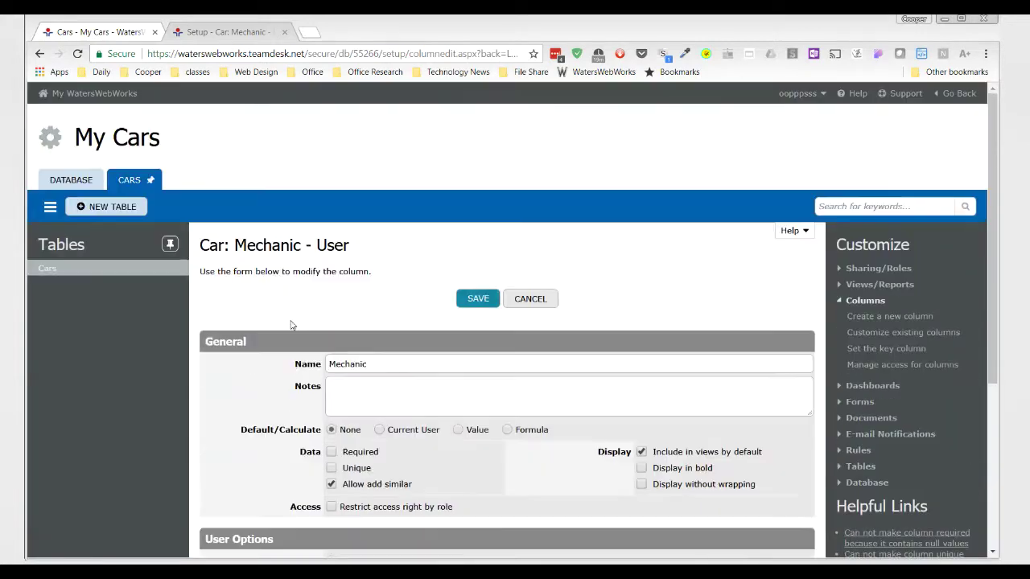
scroll(293, 325, down, 3)
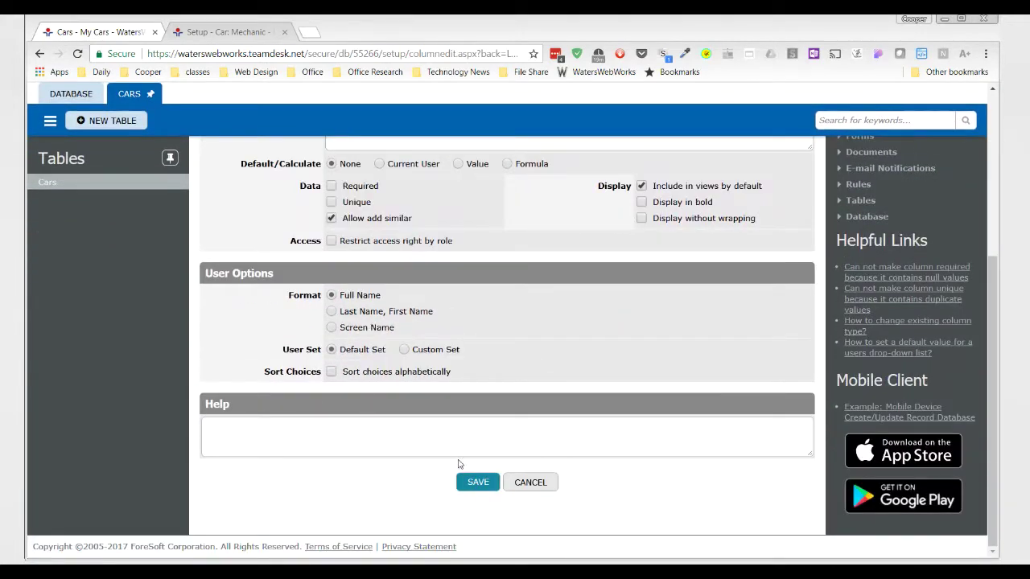
Save the Mechanic column with its default settings and reload the car list.
click(473, 482)
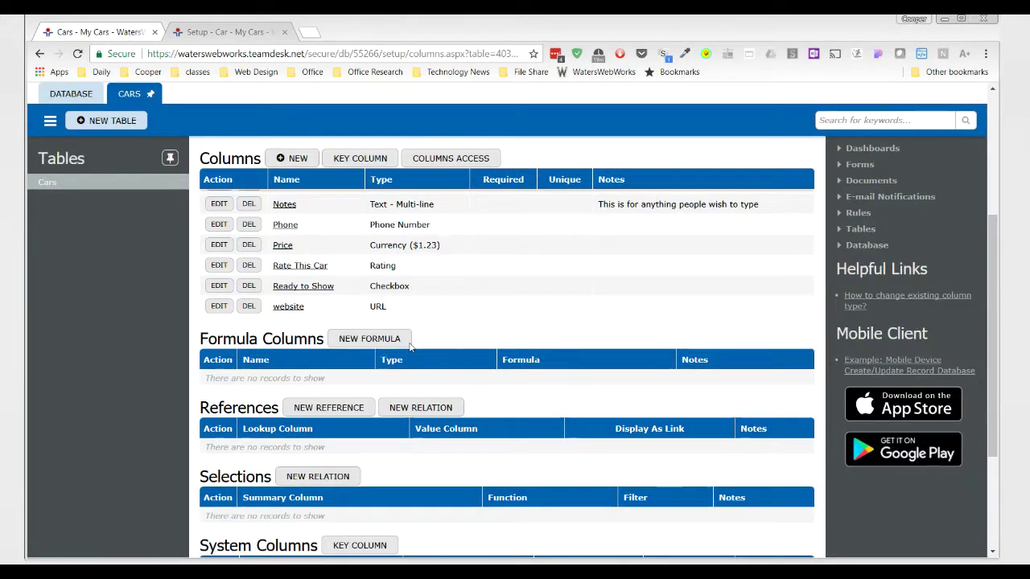
click(119, 35)
key(F5)
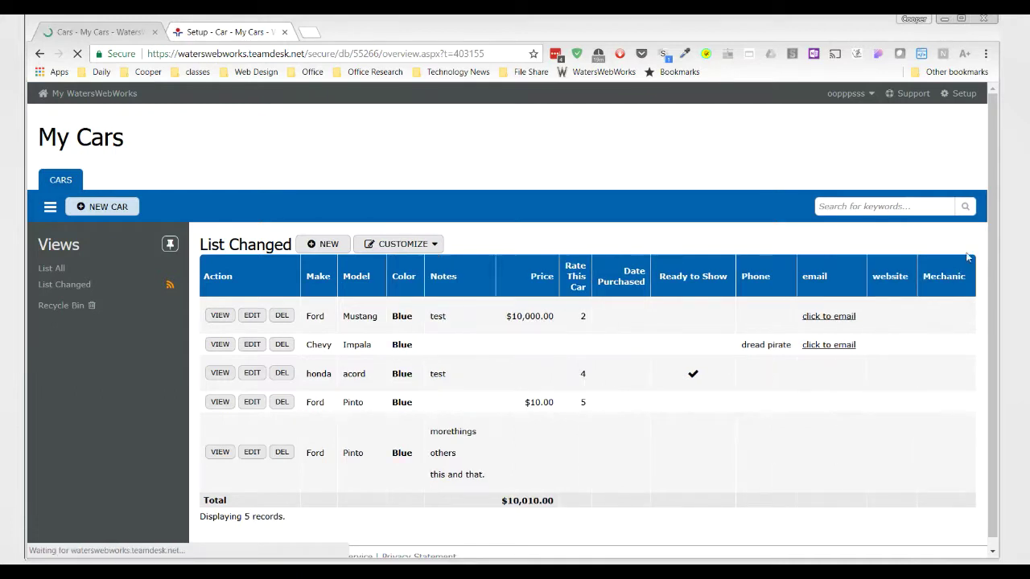
Edit the Ford Mustang record, assign the listed user as its Mechanic, and save the record.
click(251, 316)
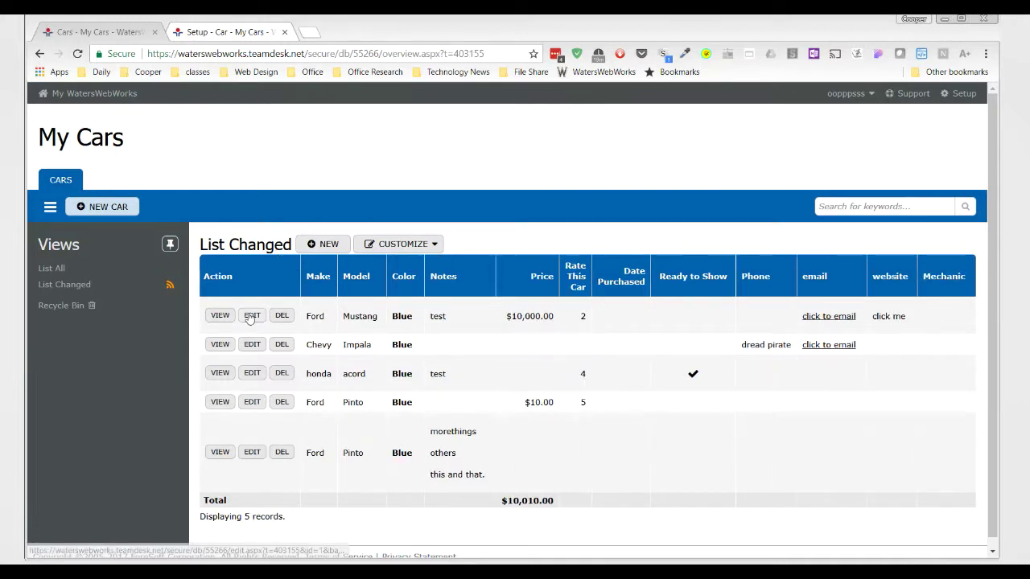
scroll(552, 308, down, 3)
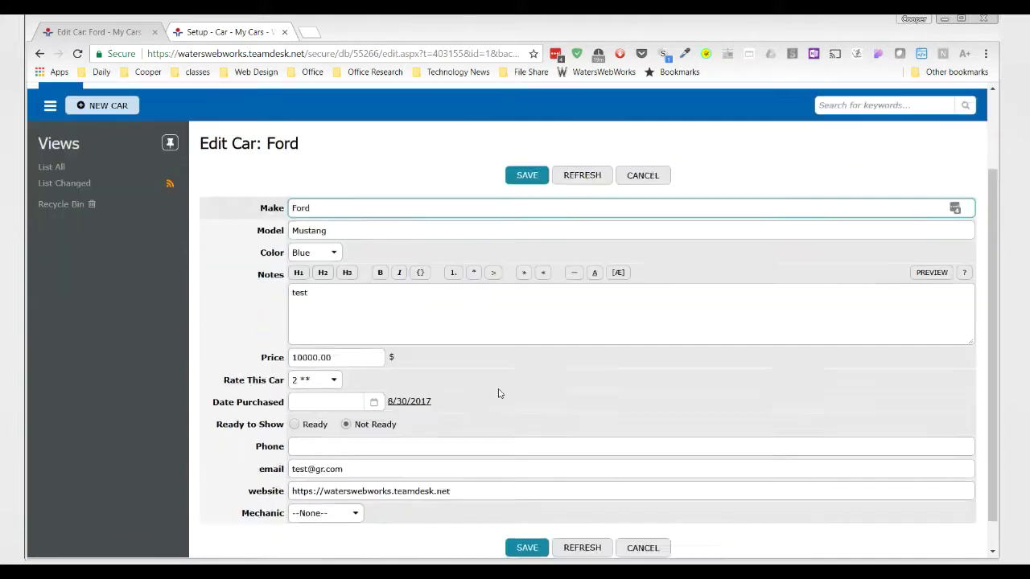
click(359, 479)
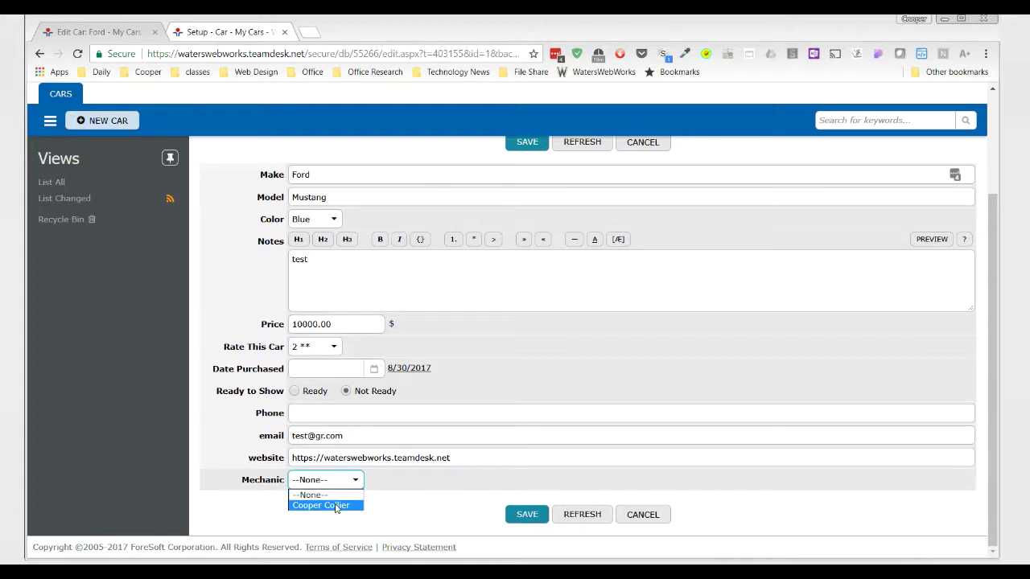
click(336, 506)
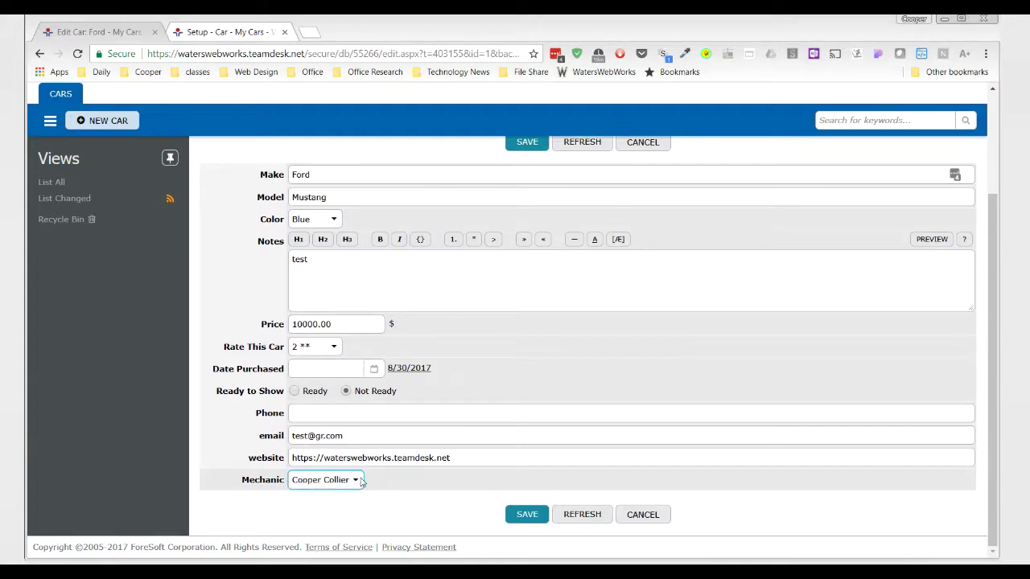
click(360, 480)
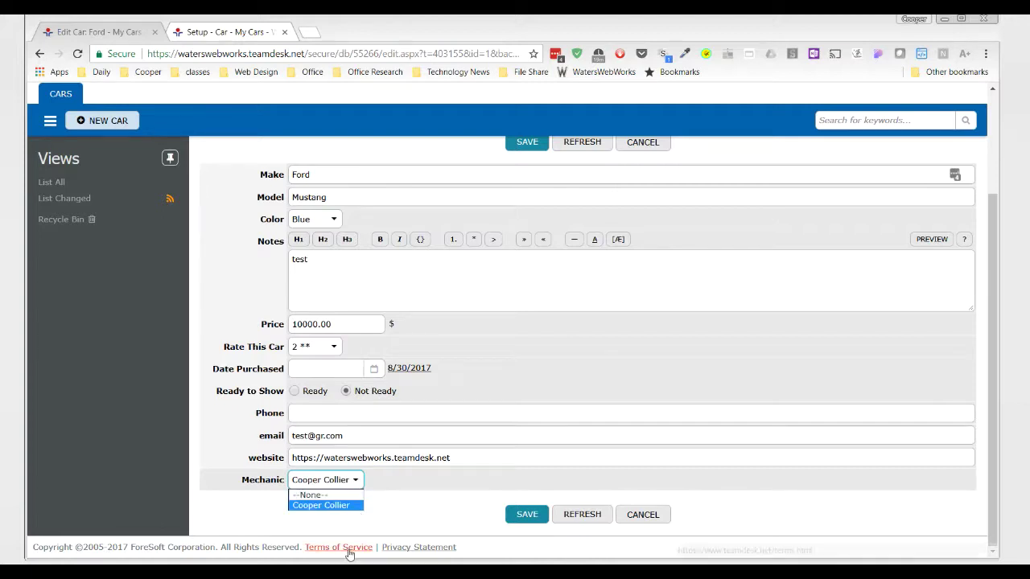
click(345, 511)
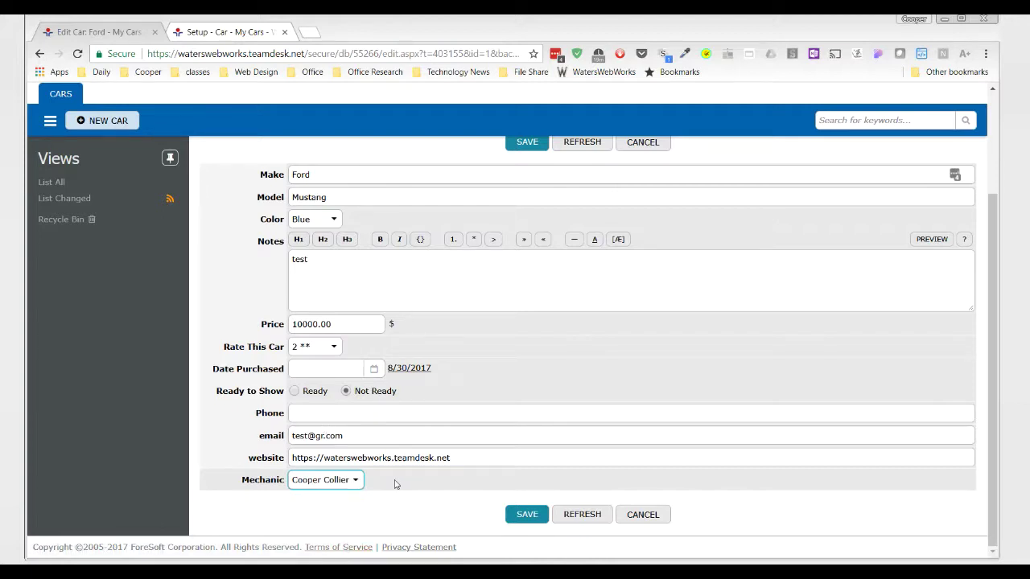
click(536, 517)
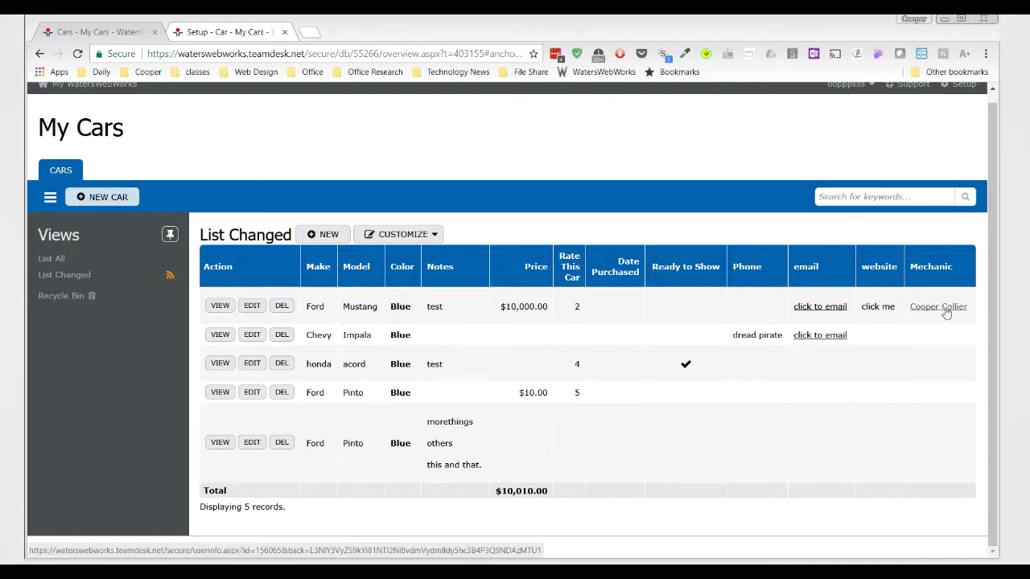
Set the Mechanic column's default to Current User and its format to Last Name, First Name, and save the column.
click(252, 32)
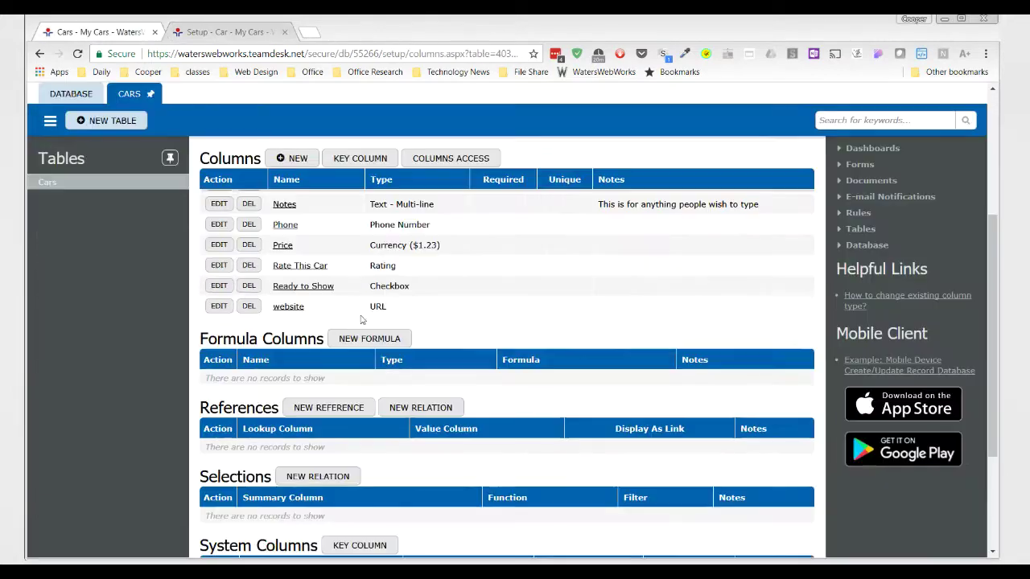
scroll(312, 297, up, 3)
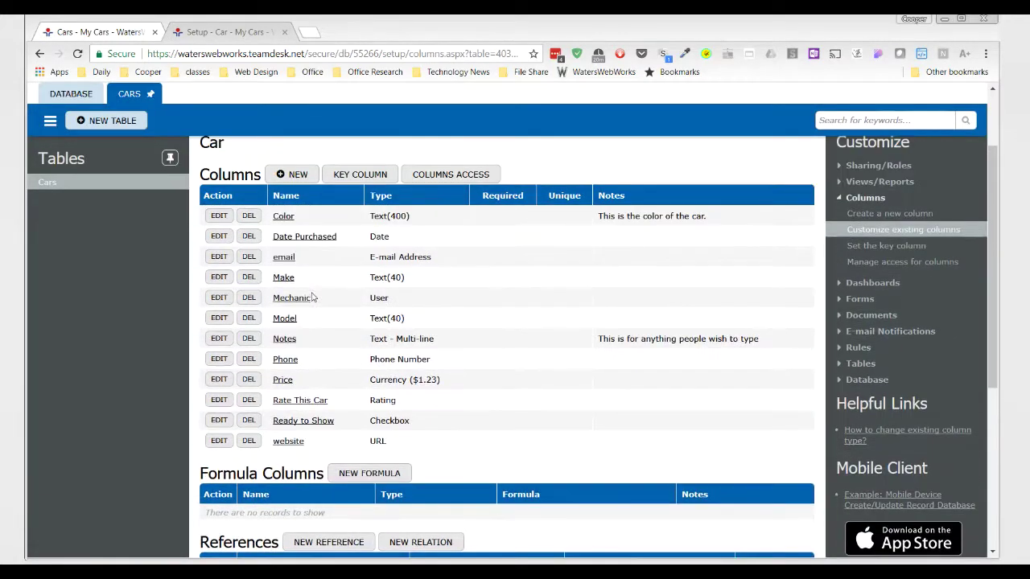
click(217, 297)
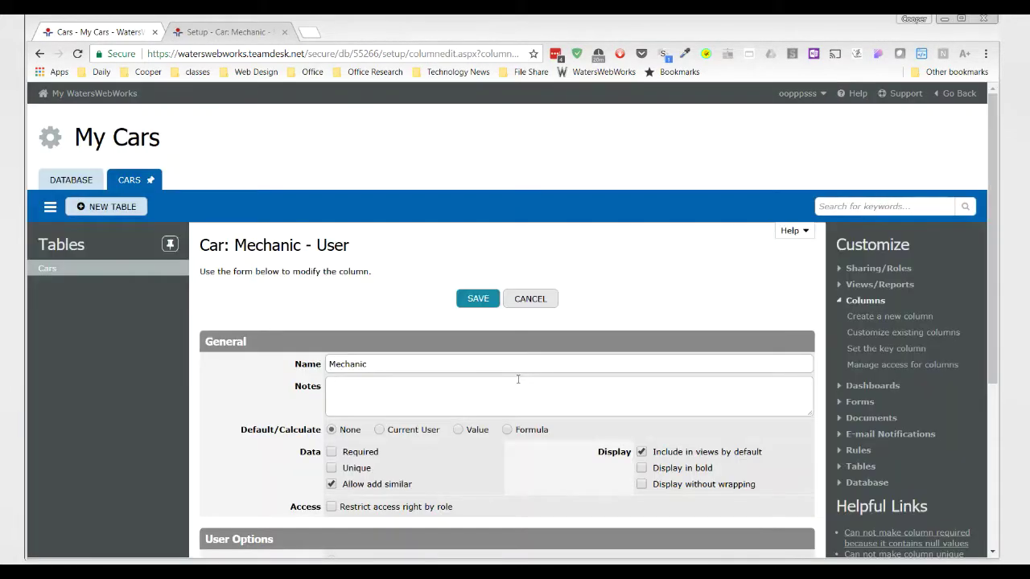
scroll(509, 383, down, 2)
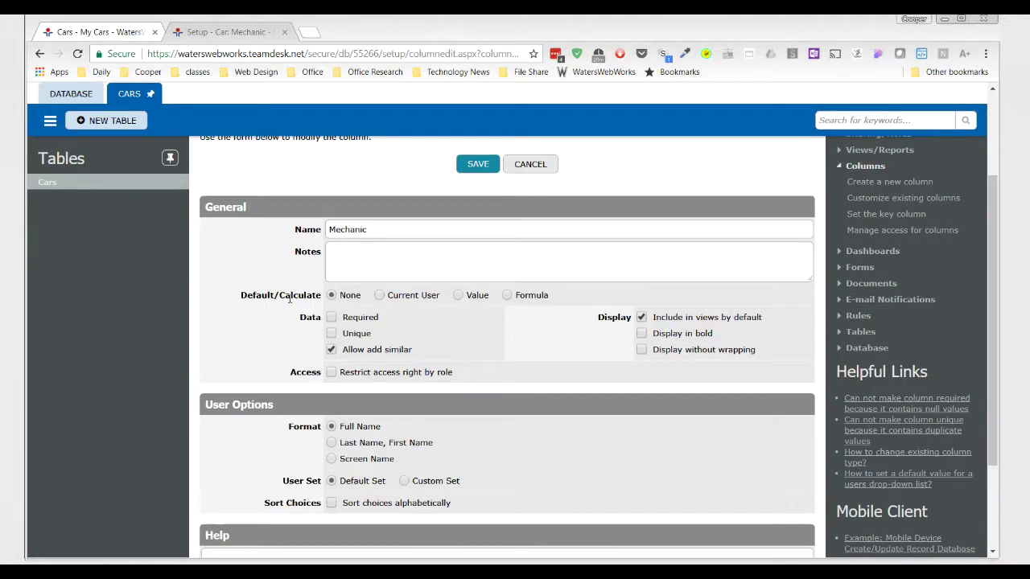
click(380, 296)
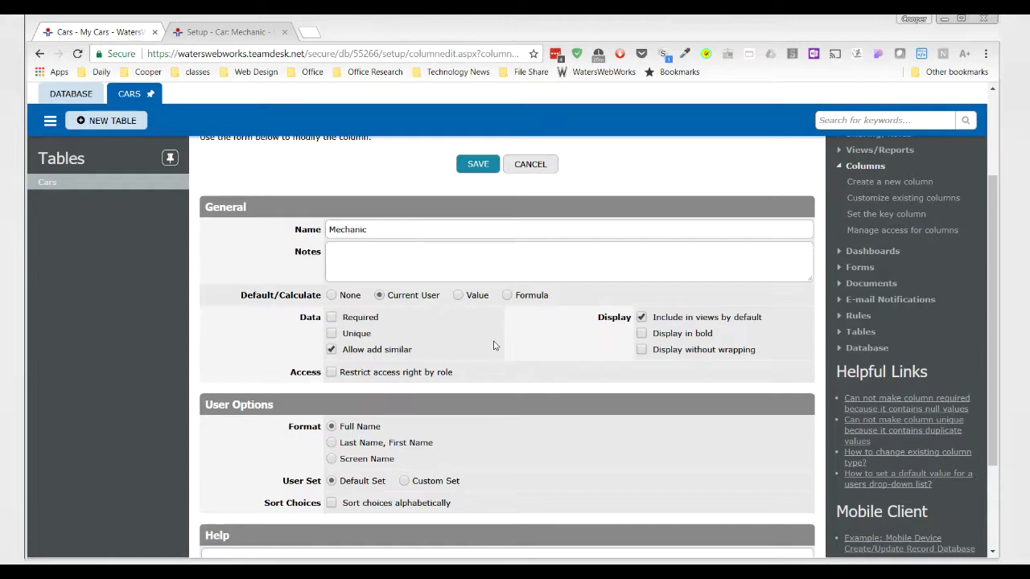
scroll(494, 345, down, 3)
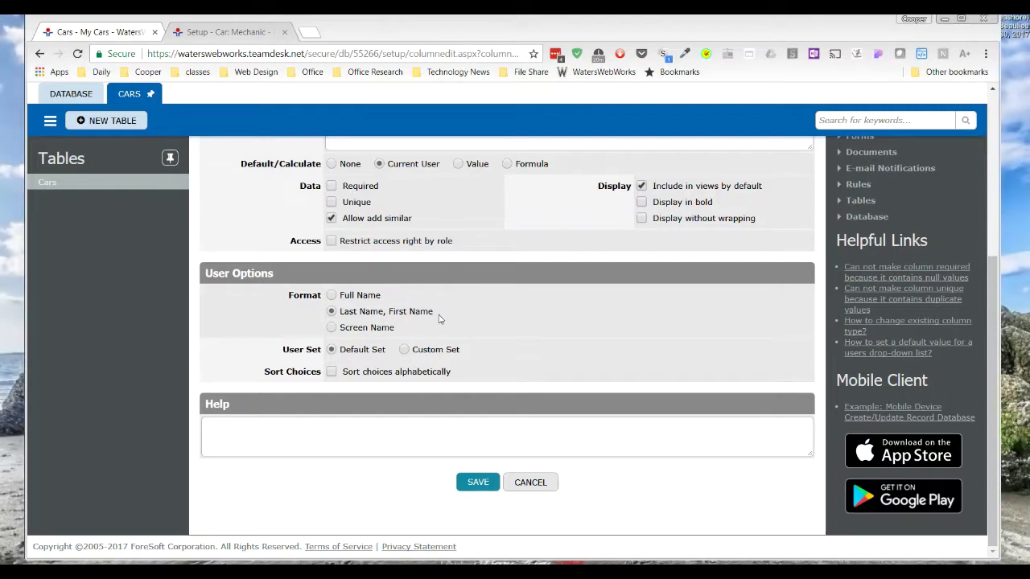
click(473, 485)
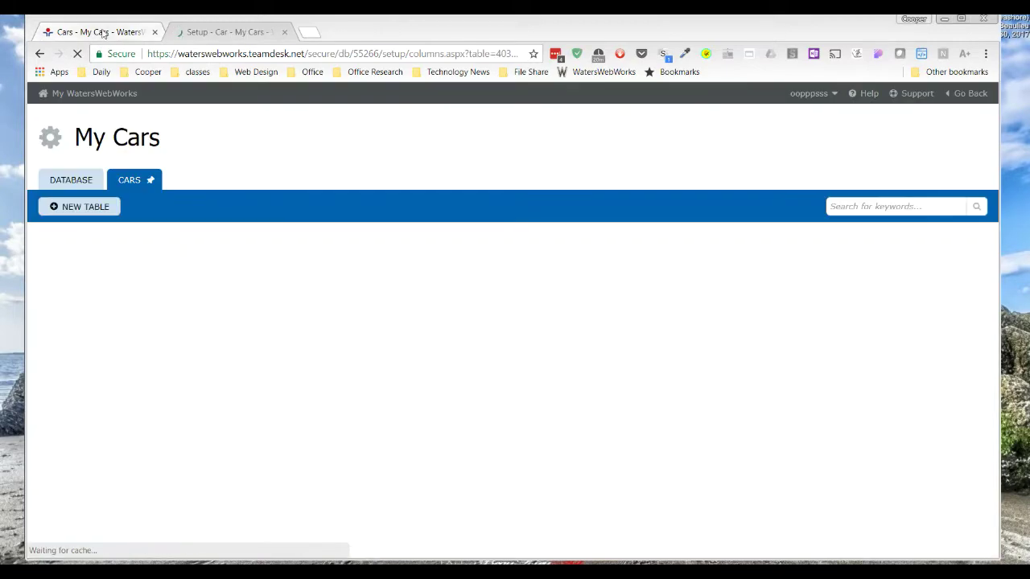
Reload the car list and check the Mechanic field in the Chevy Impala's edit form, closing it without saving.
key(ctrl+Tab)
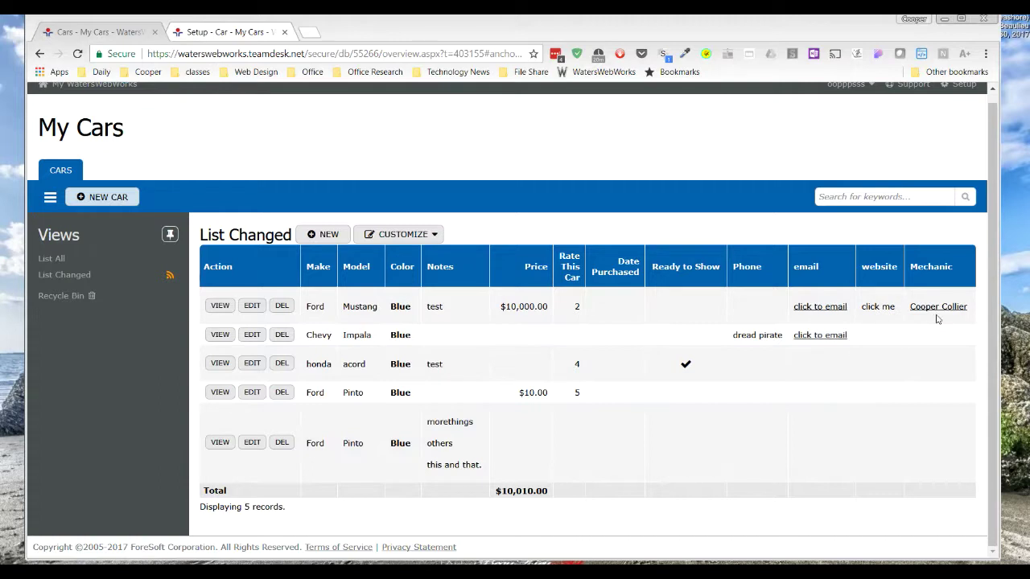
key(F5)
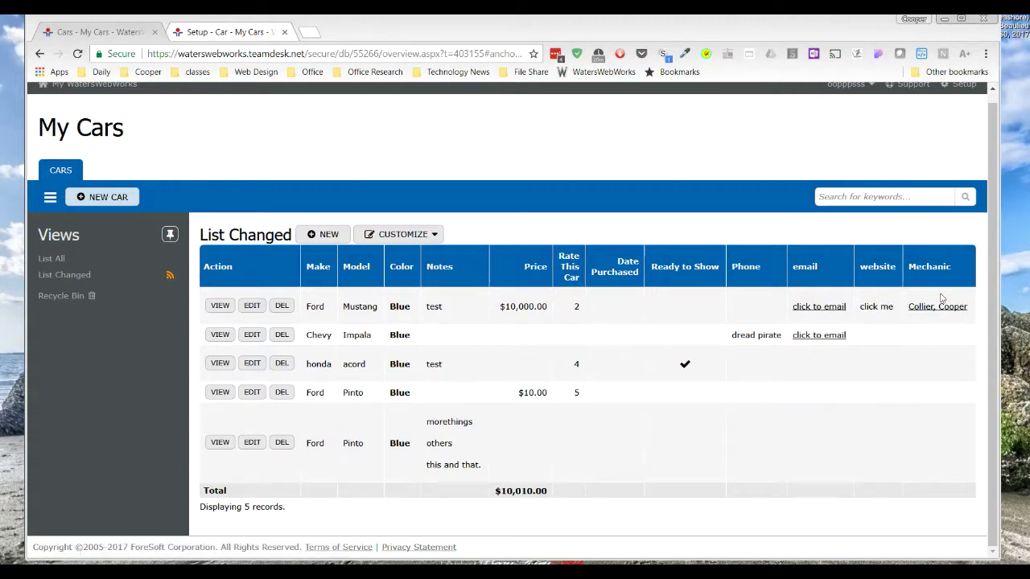
click(252, 335)
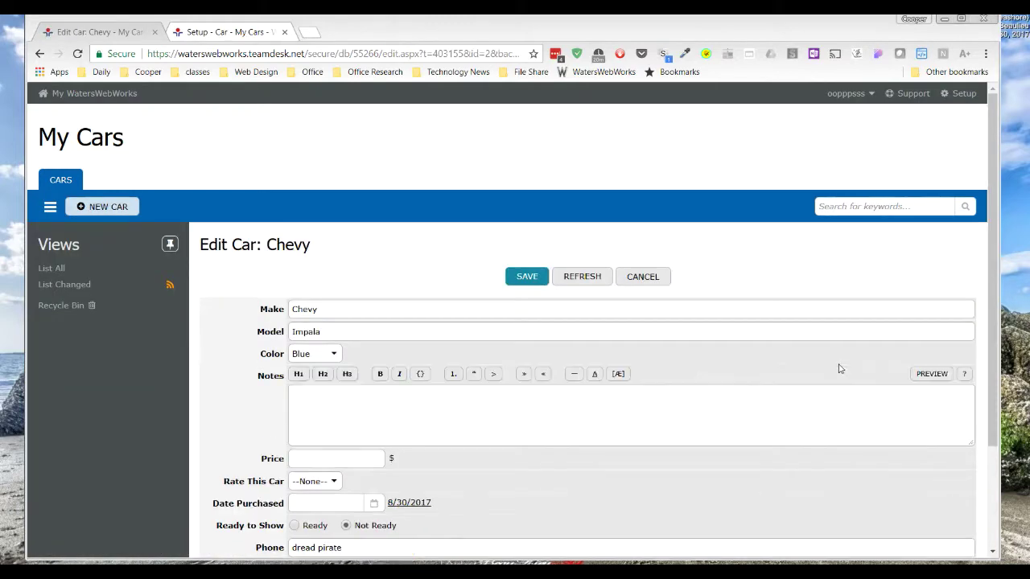
scroll(431, 424, down, 2)
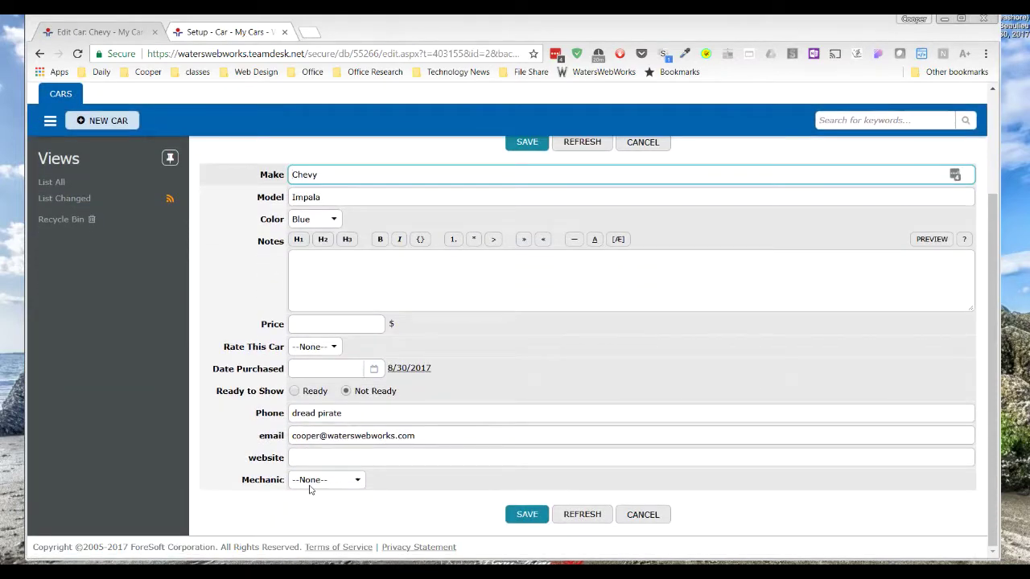
click(635, 516)
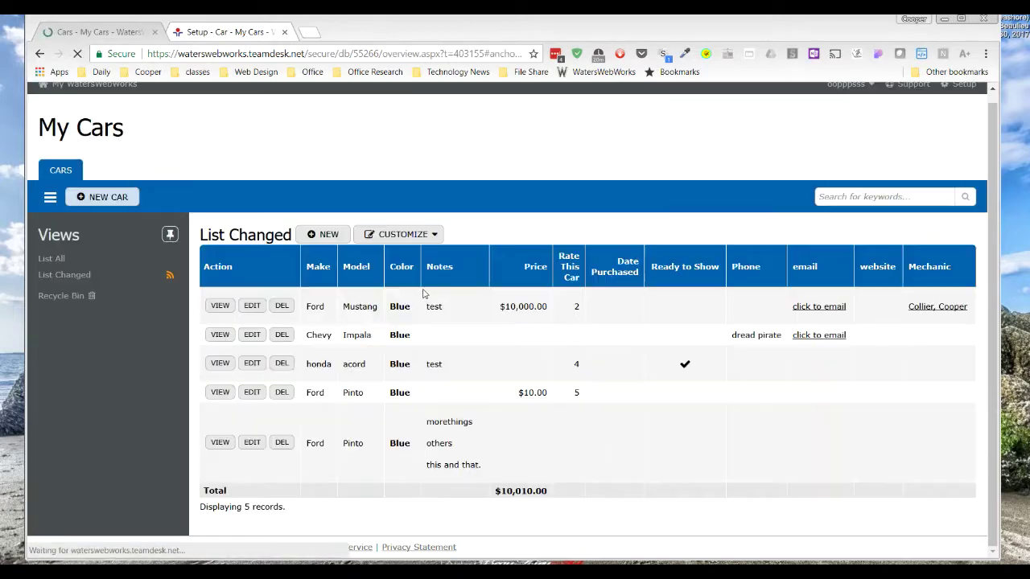
Check which Mechanic is preselected in a blank new car form and cancel the form.
click(128, 197)
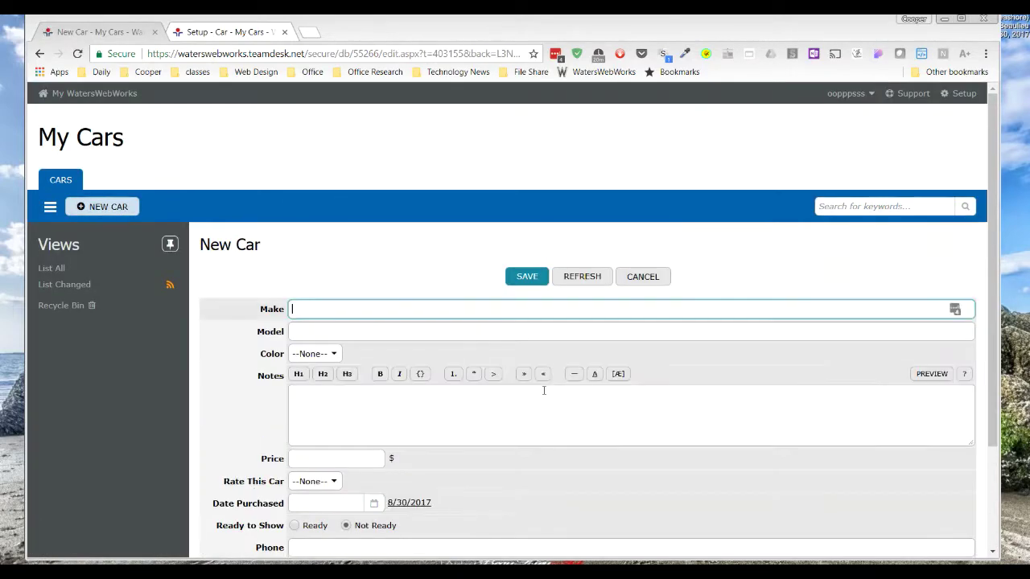
scroll(542, 393, down, 1)
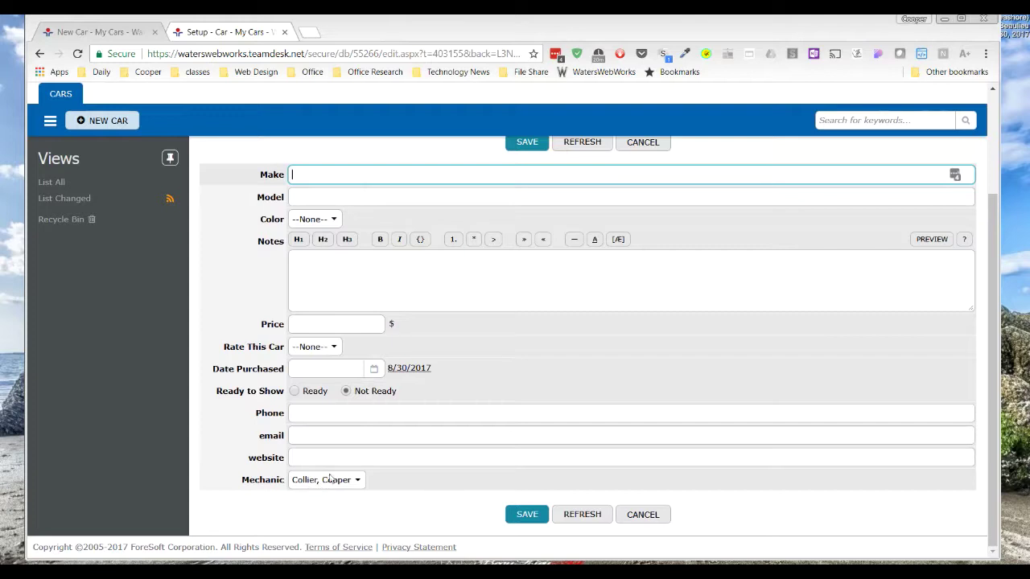
click(663, 518)
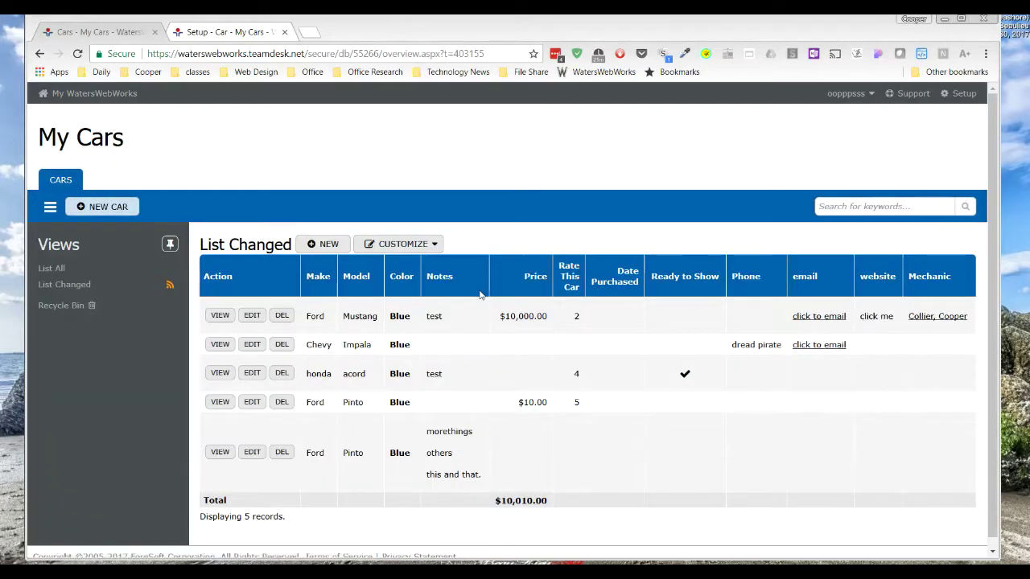
Set the Mechanic column's name format to Screen Name and save the column.
key(ctrl+Tab)
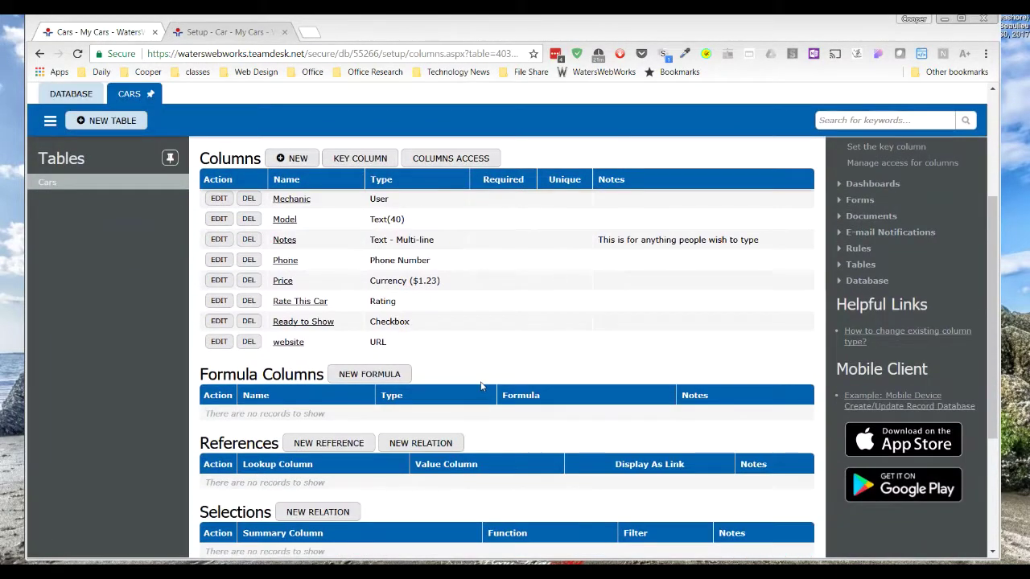
scroll(481, 386, up, 1)
click(219, 266)
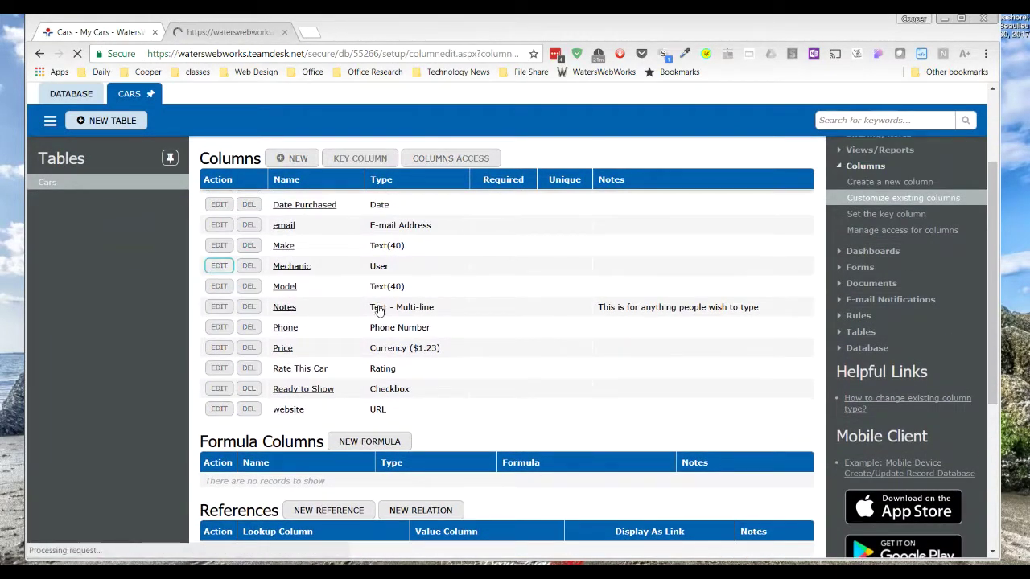
scroll(439, 372, down, 3)
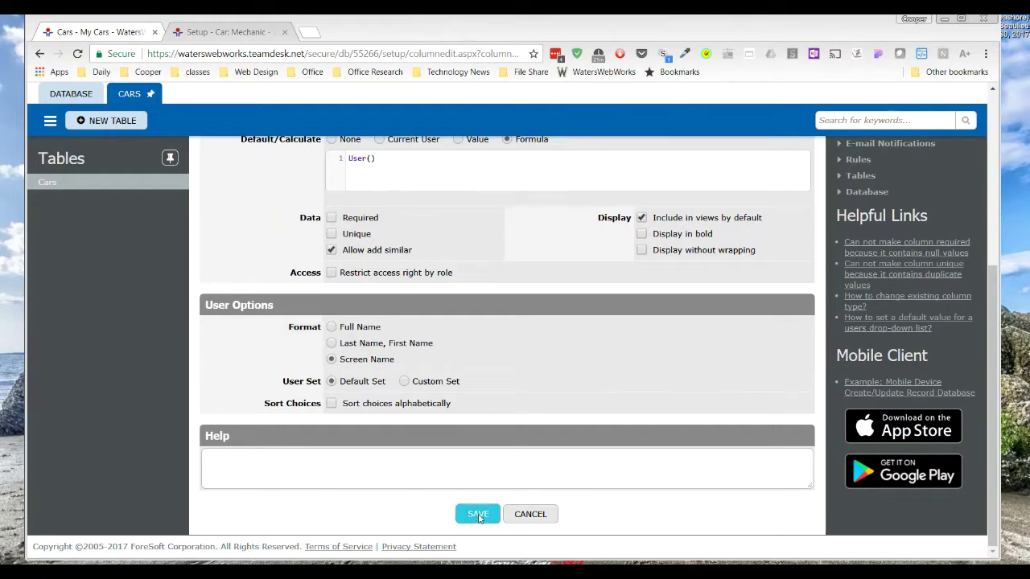
click(480, 516)
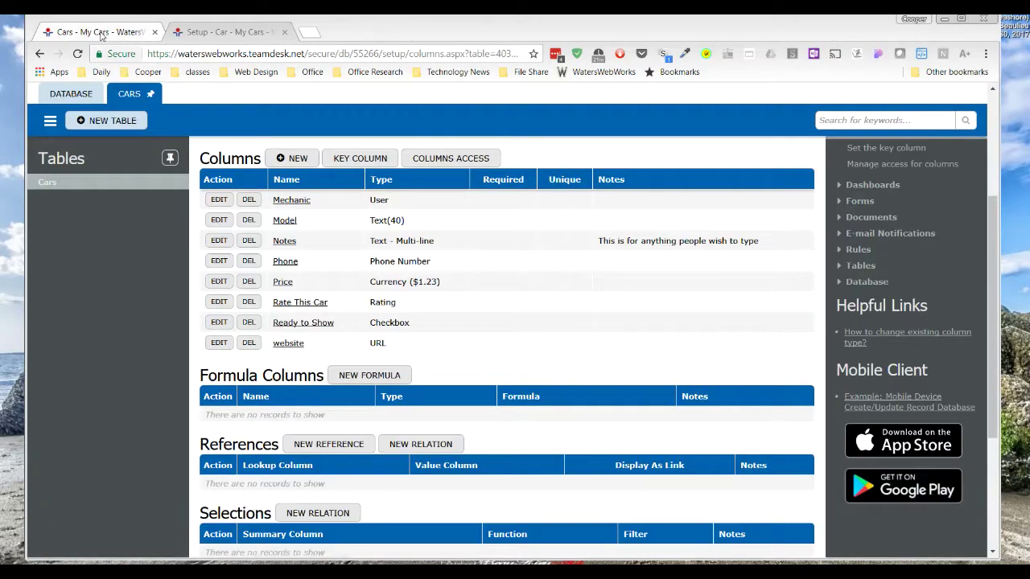
Reload the car list and check how the Ford Mustang's Mechanic is displayed.
click(102, 35)
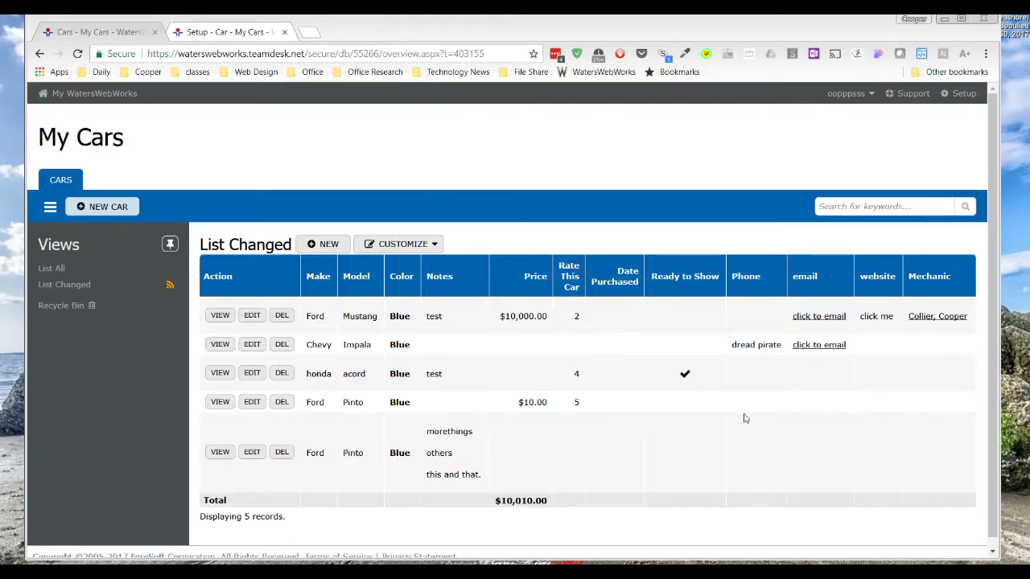
key(F5)
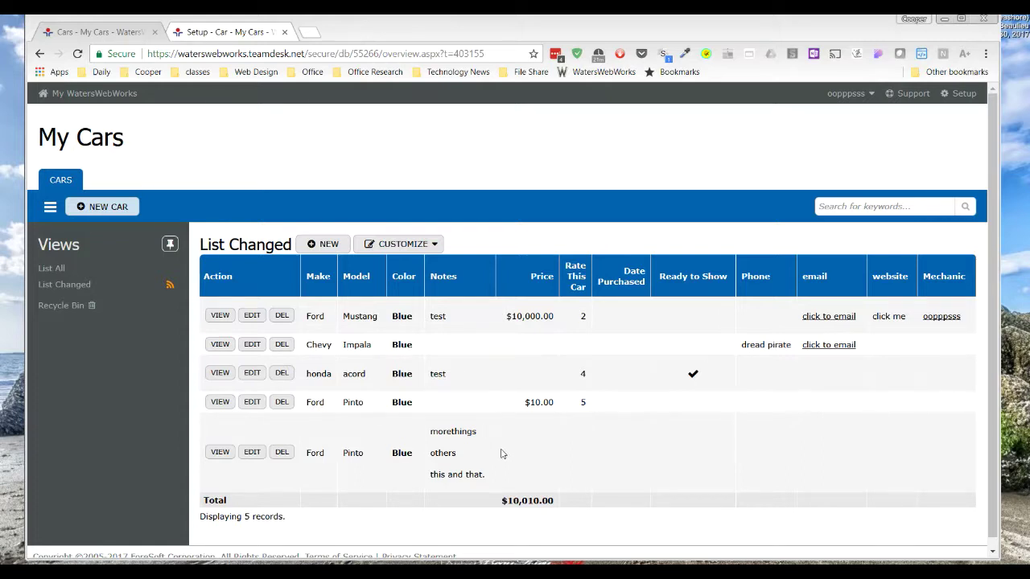
scroll(500, 453, down, 1)
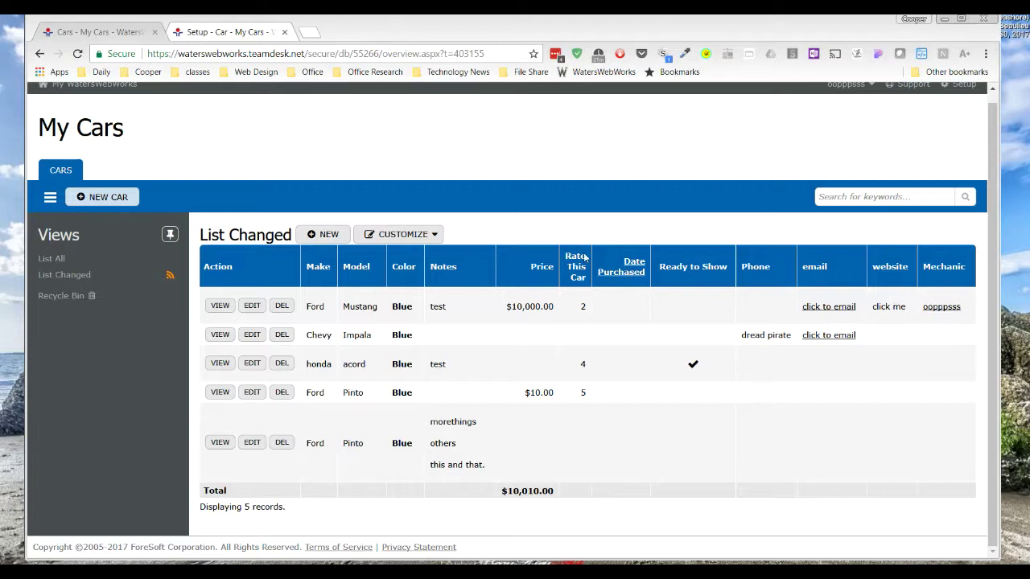
scroll(554, 444, up, 1)
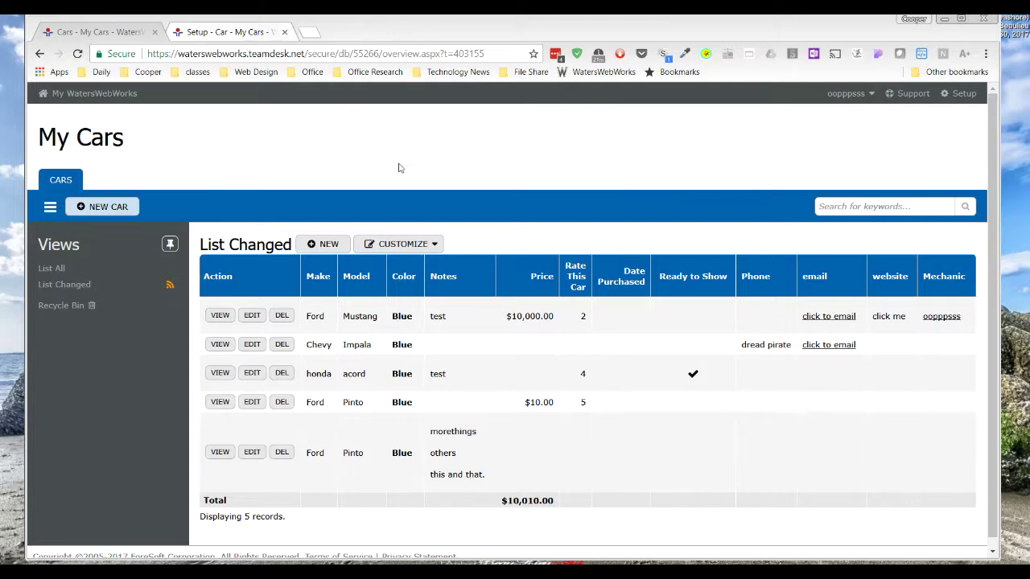
Open the signed-in user's personal information for editing and clear the screen name, last name and first name.
click(875, 94)
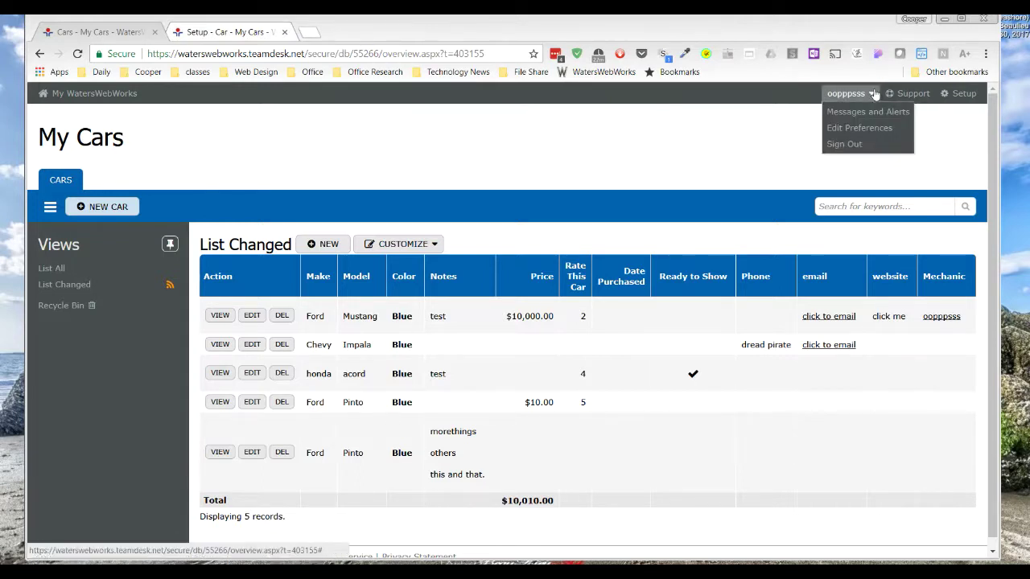
click(871, 128)
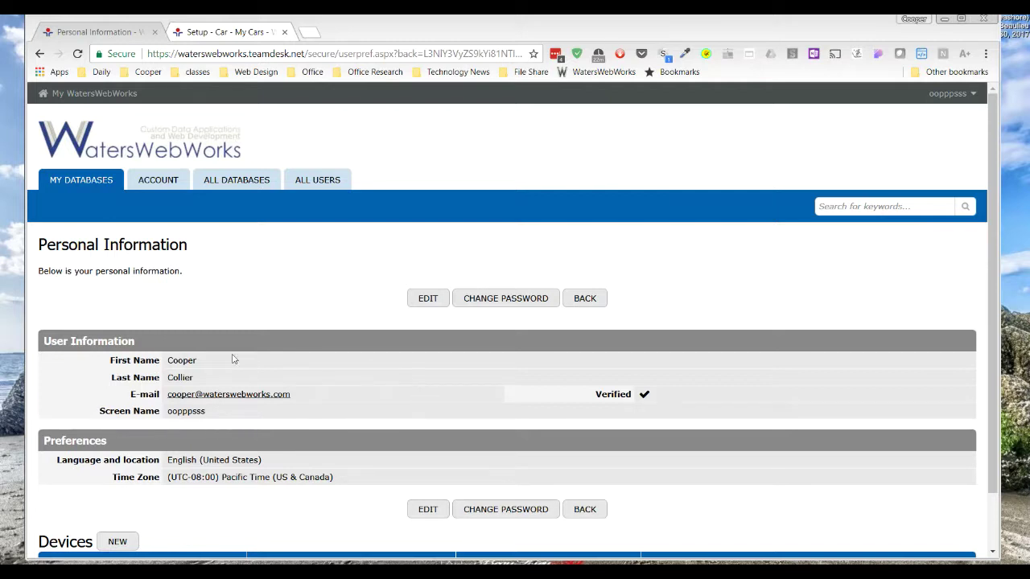
click(426, 304)
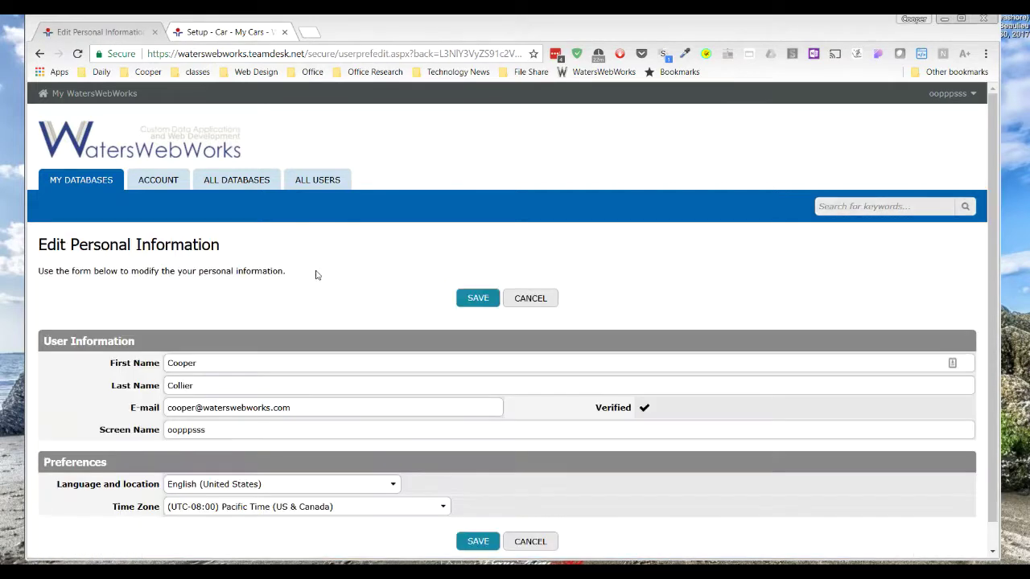
scroll(319, 407, down, 1)
click(153, 402)
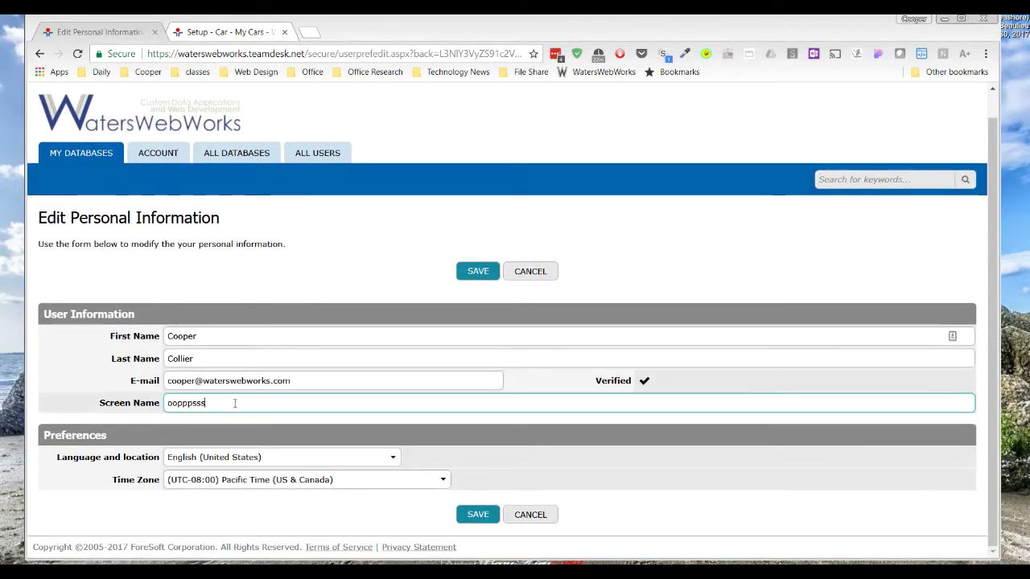
key(BackSpace)
double_click(221, 358)
key(BackSpace)
double_click(201, 335)
key(BackSpace)
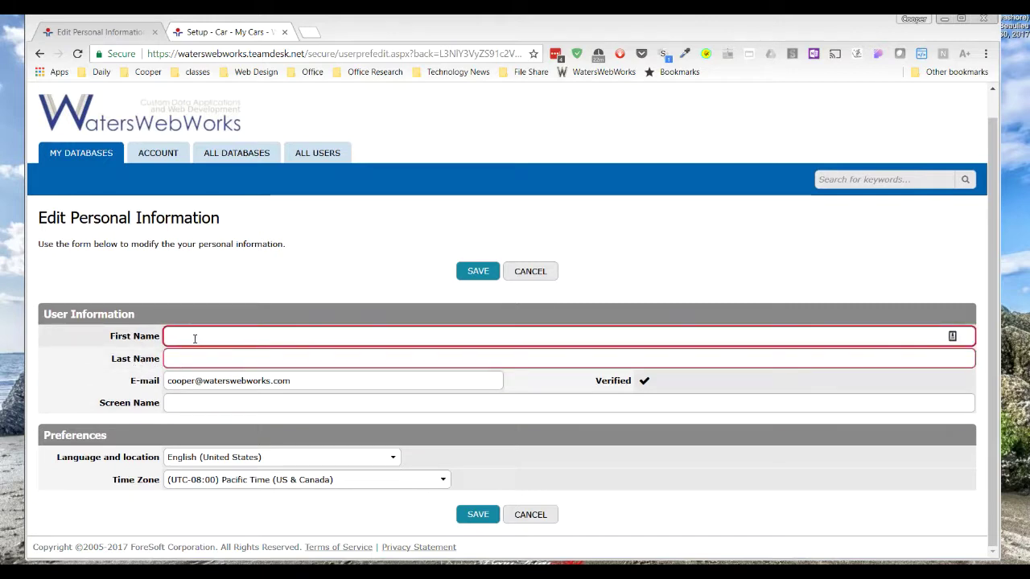
Enter a short placeholder first name and last name, leave the screen name blank, and save the personal information.
text(co)
click(181, 362)
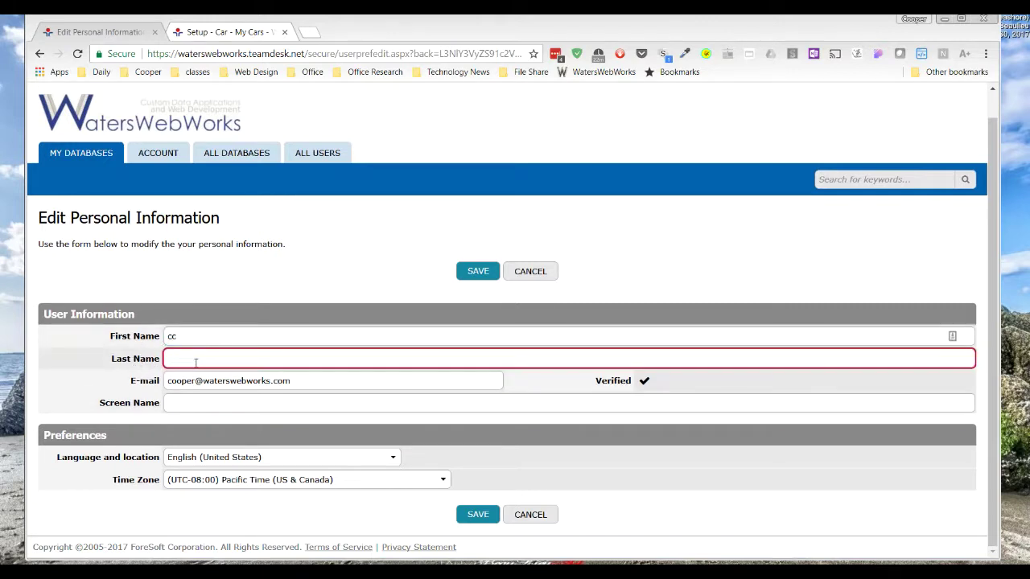
text(coper)
click(477, 272)
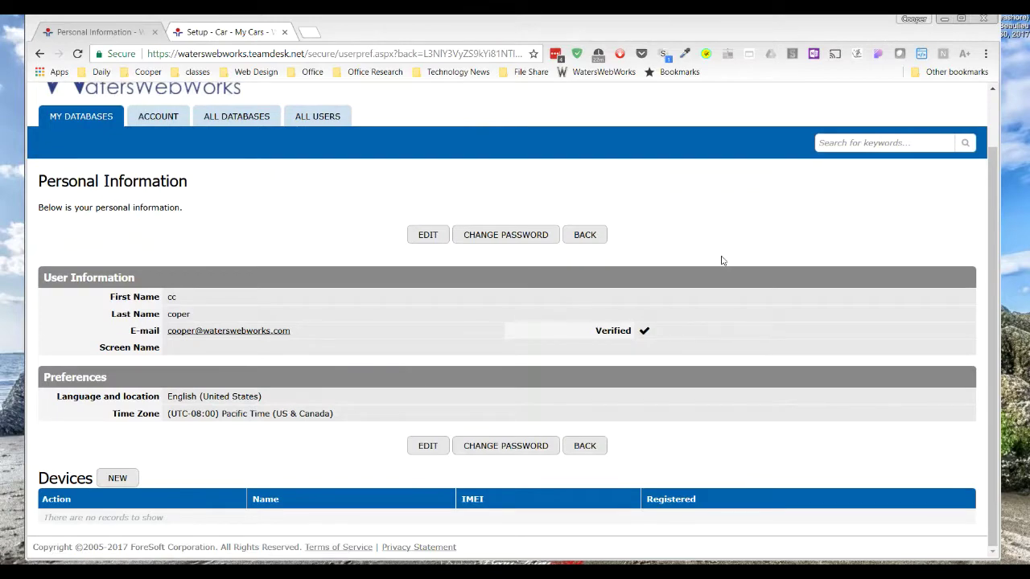
Return to the car list and check how the Mechanic is displayed for a user without a screen name.
click(229, 32)
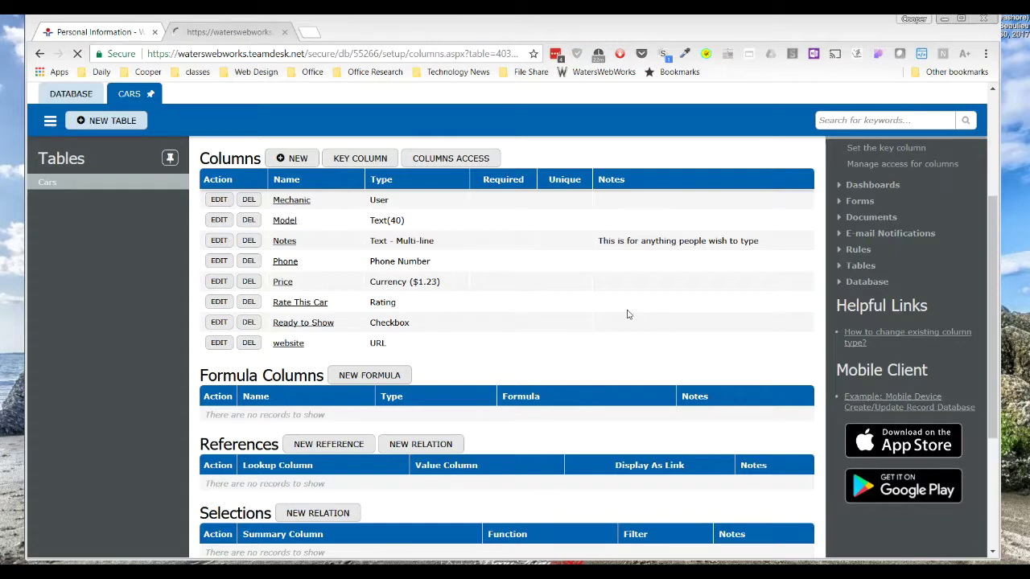
click(103, 32)
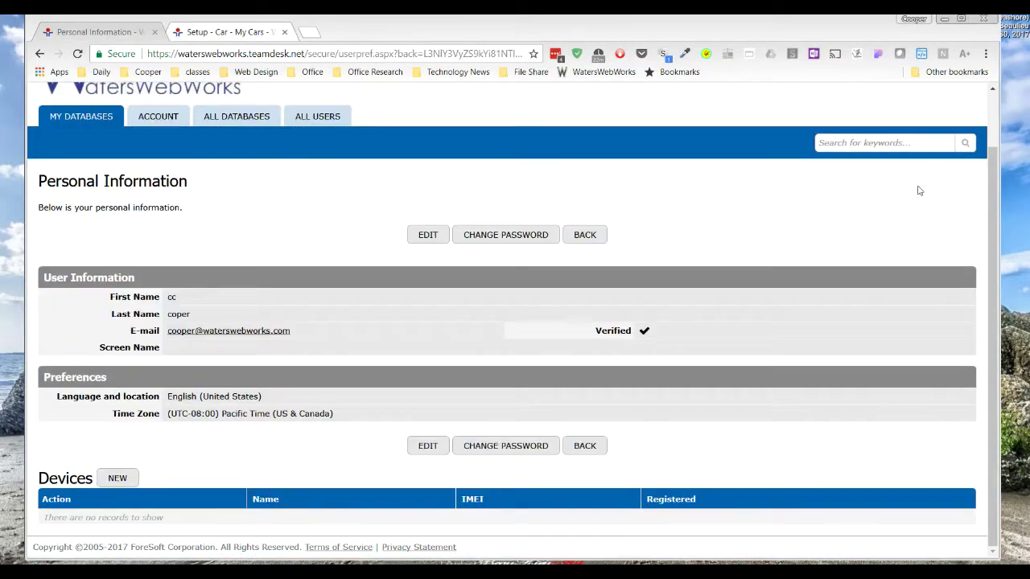
scroll(869, 143, up, 1)
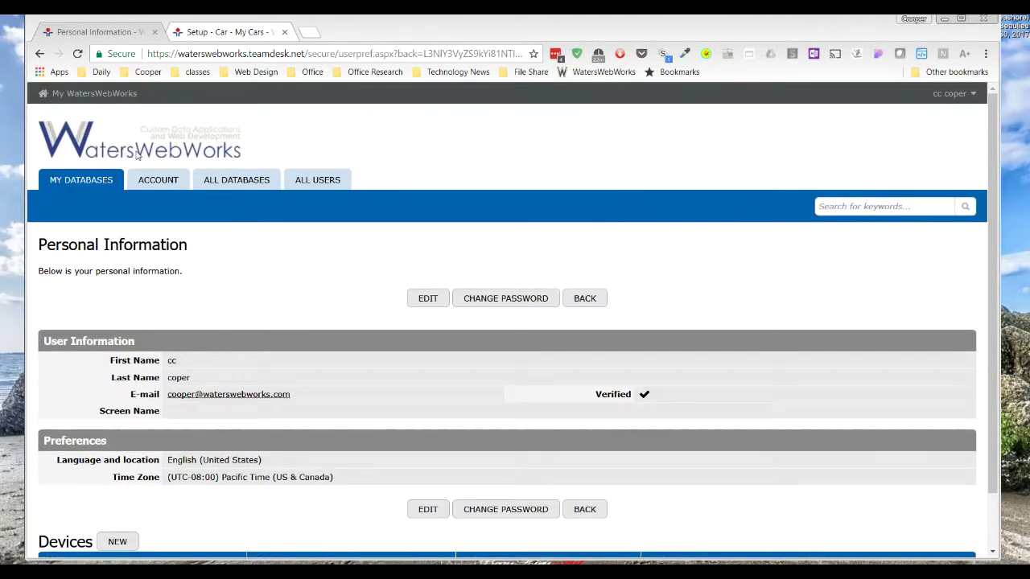
click(588, 299)
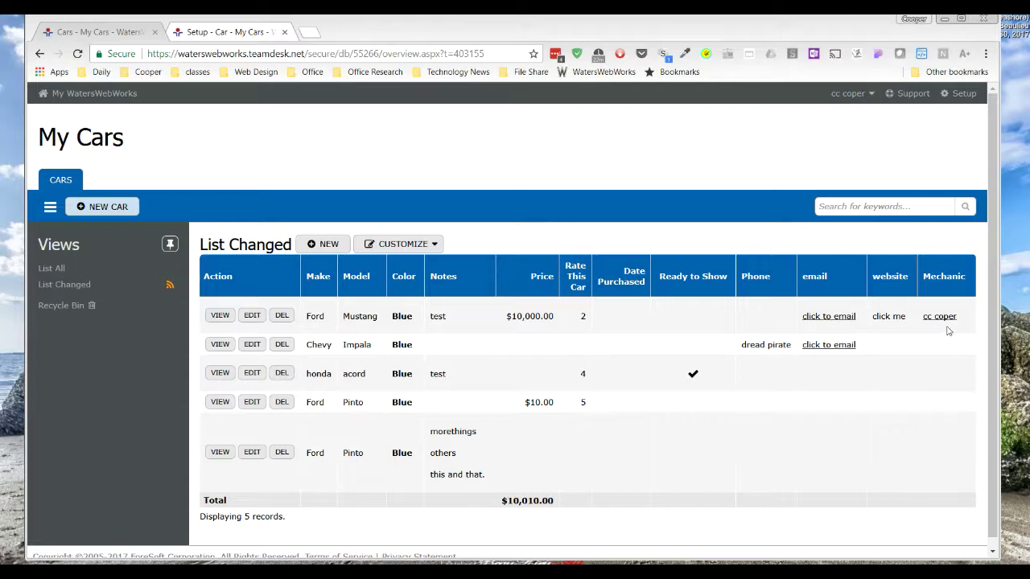
Open the Mechanic column's settings and review its name format under User Options.
click(206, 35)
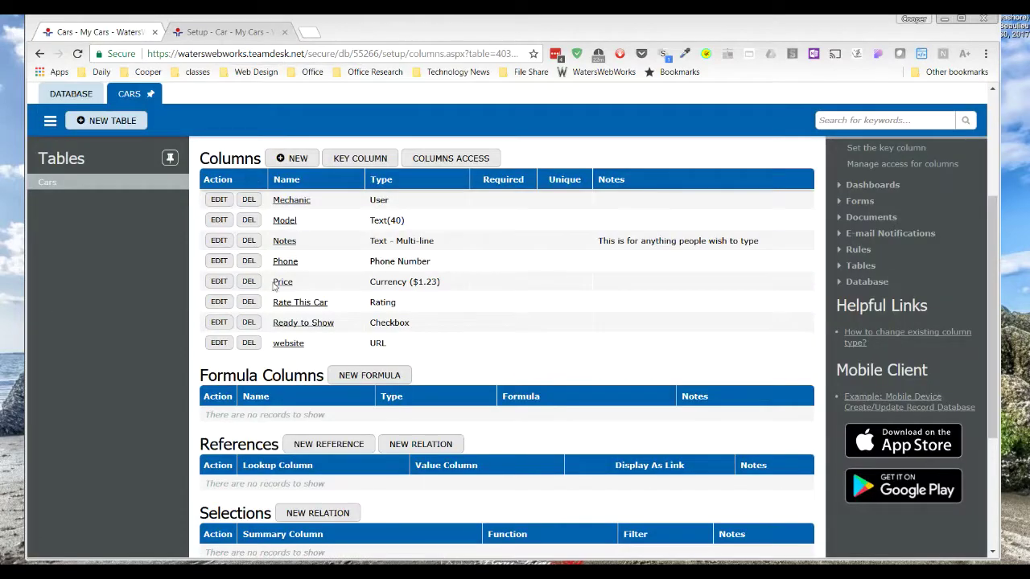
click(218, 201)
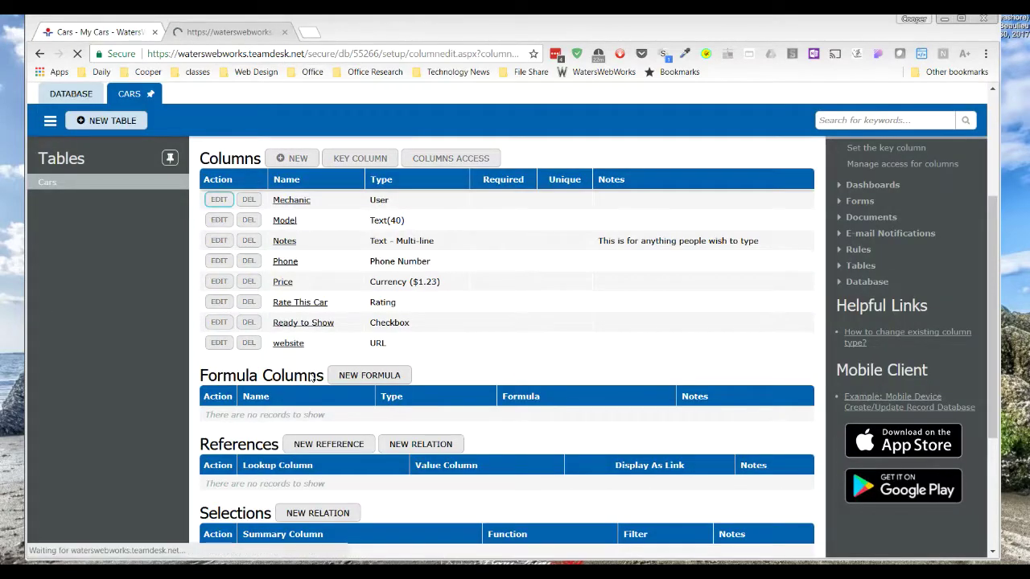
scroll(306, 402, down, 4)
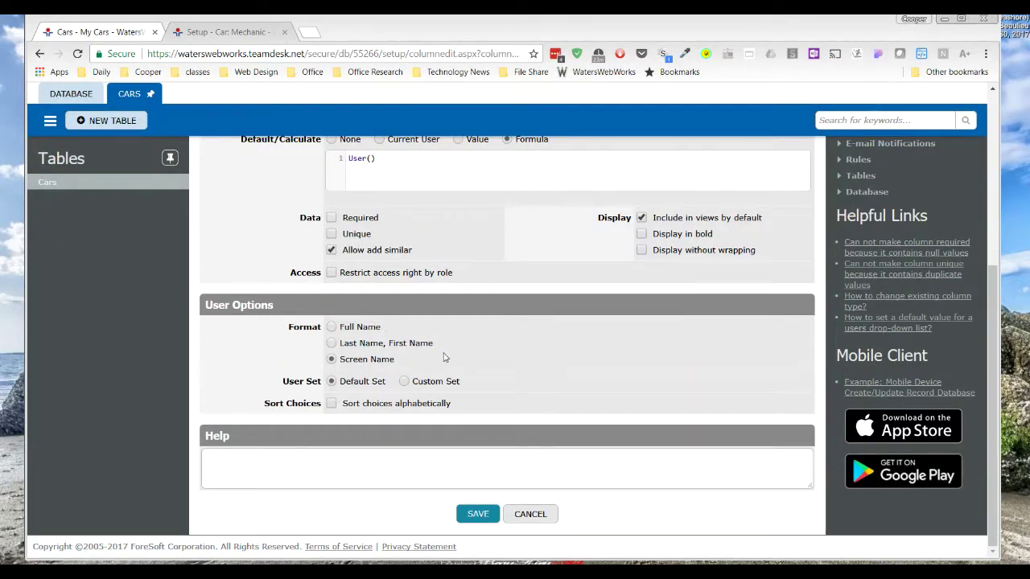
Edit the signed-in user's personal information with their real first and last names and a screen name of full name plus "Owner", and save.
click(99, 34)
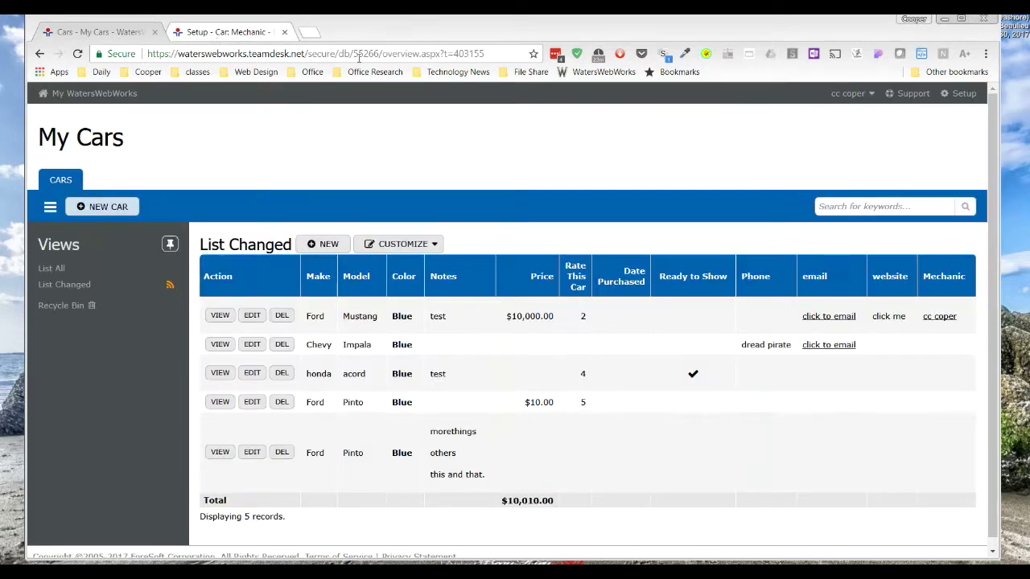
click(872, 93)
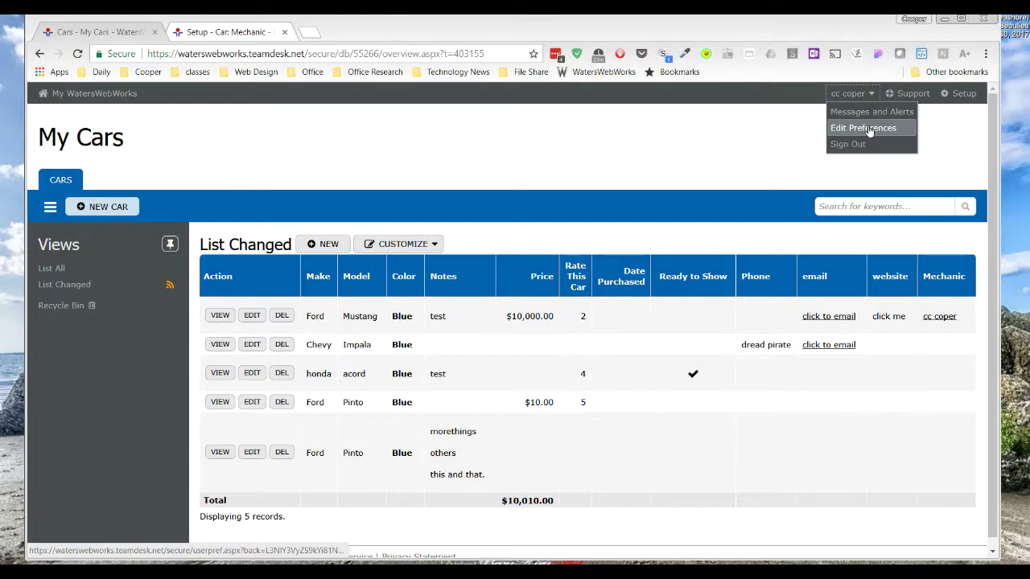
click(867, 130)
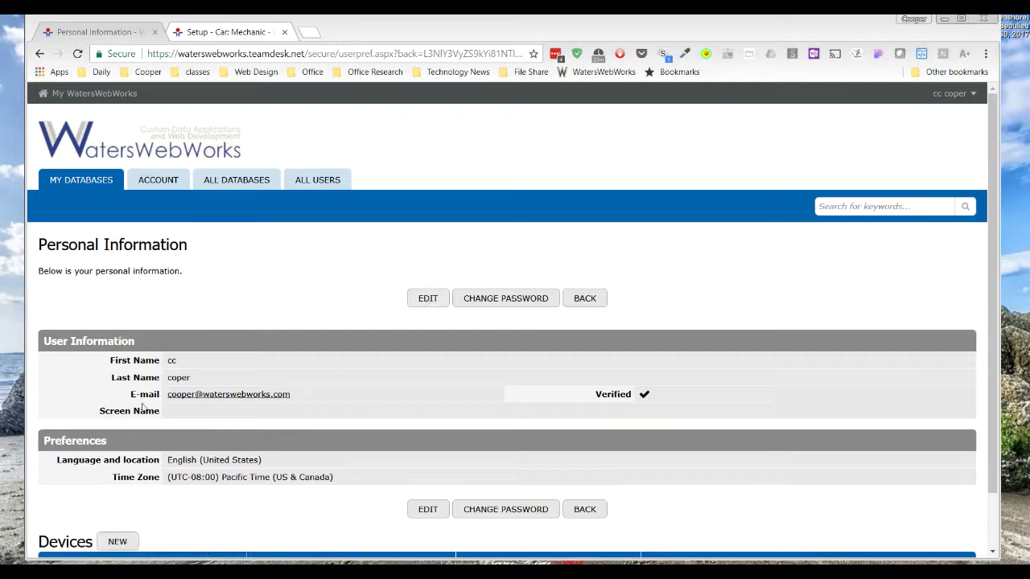
click(418, 298)
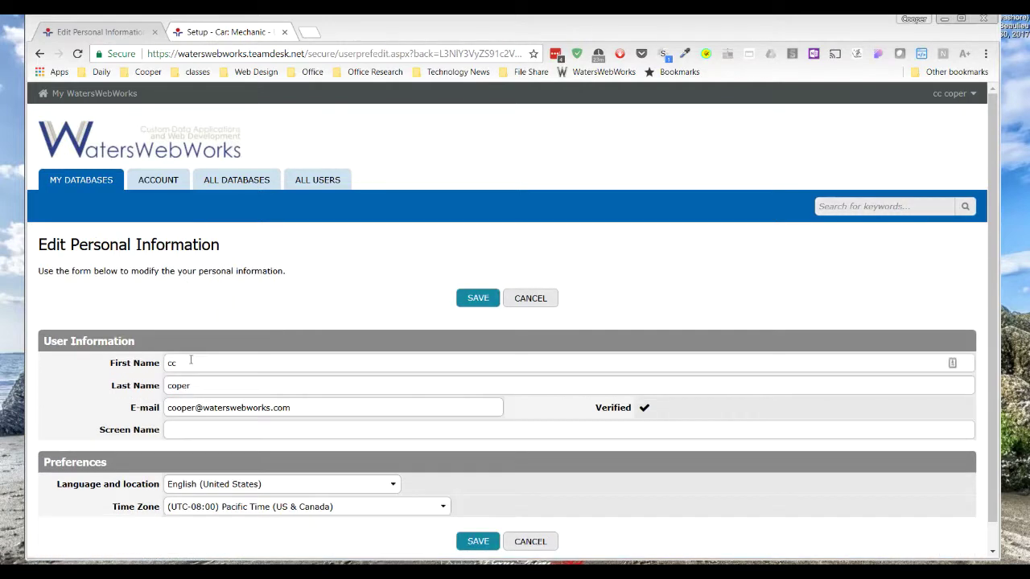
click(102, 371)
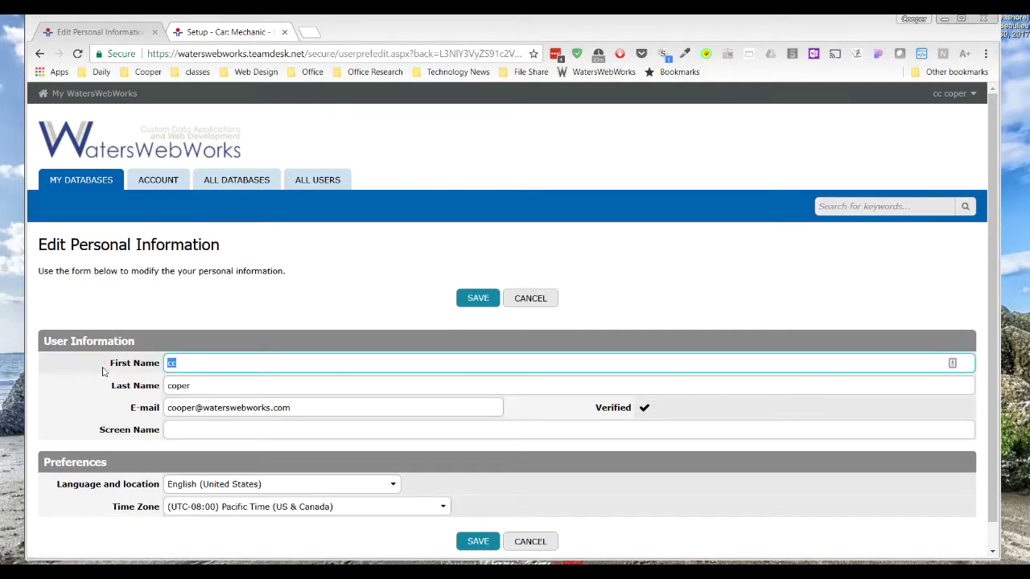
text(Cooper)
key(Tab)
text(C)
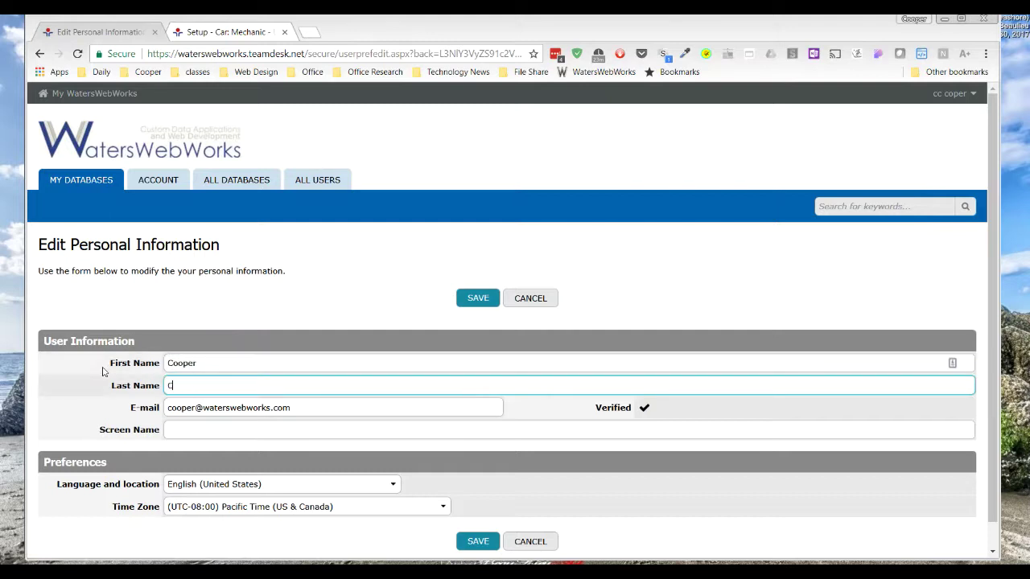
key(Tab)
key(Tab)
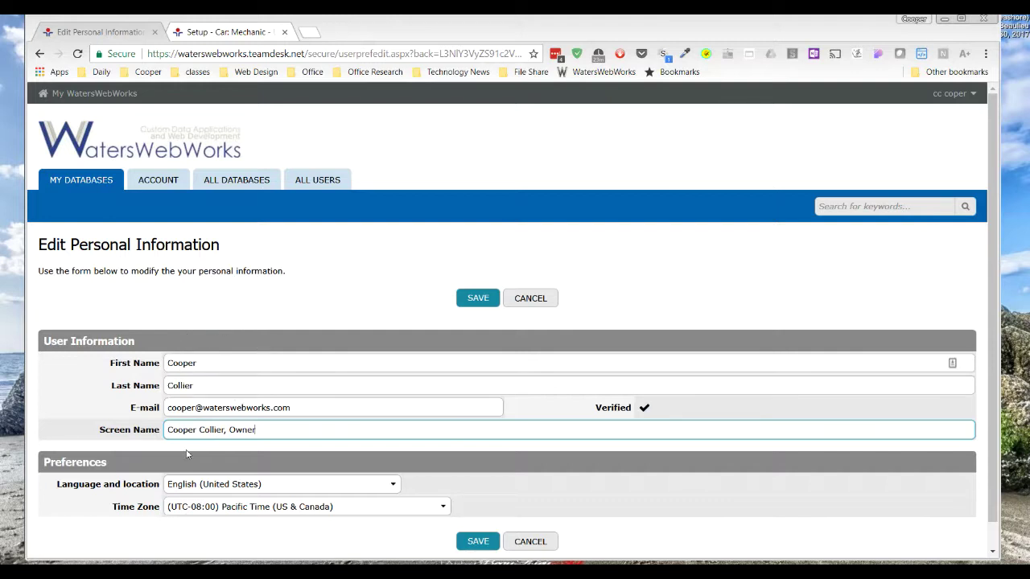
click(471, 303)
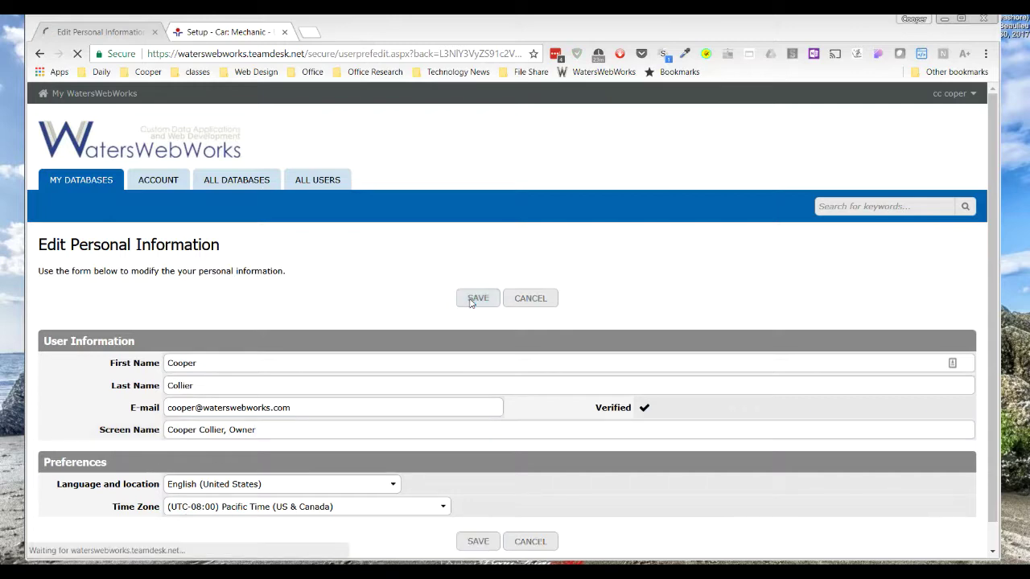
Return to the car list and check the Mechanic shown for the Ford Mustang with the new screen name.
scroll(253, 376, down, 1)
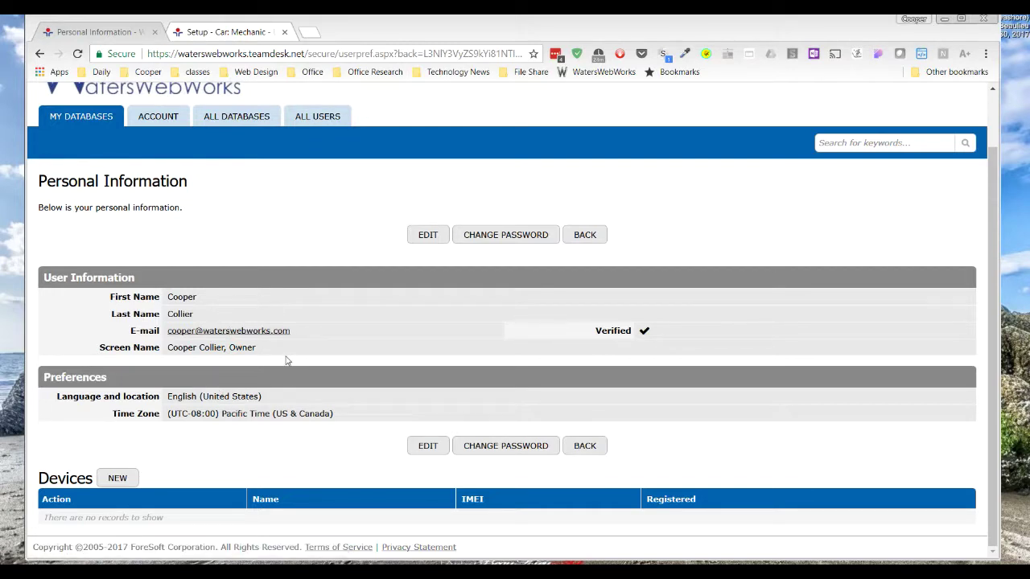
click(584, 236)
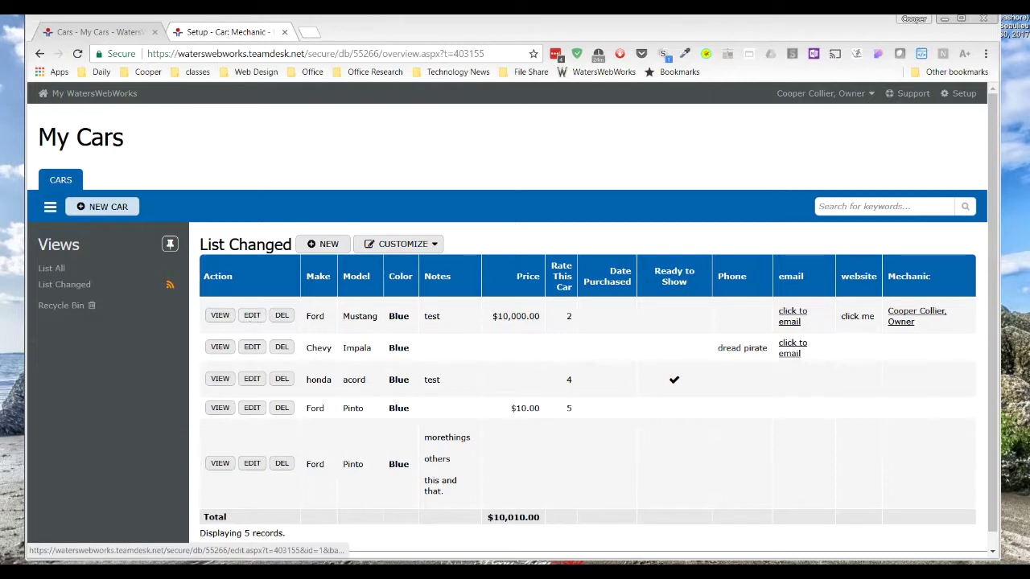
Try the Custom Set option for the Mechanic column's user set and switch it back to Default Set.
click(104, 32)
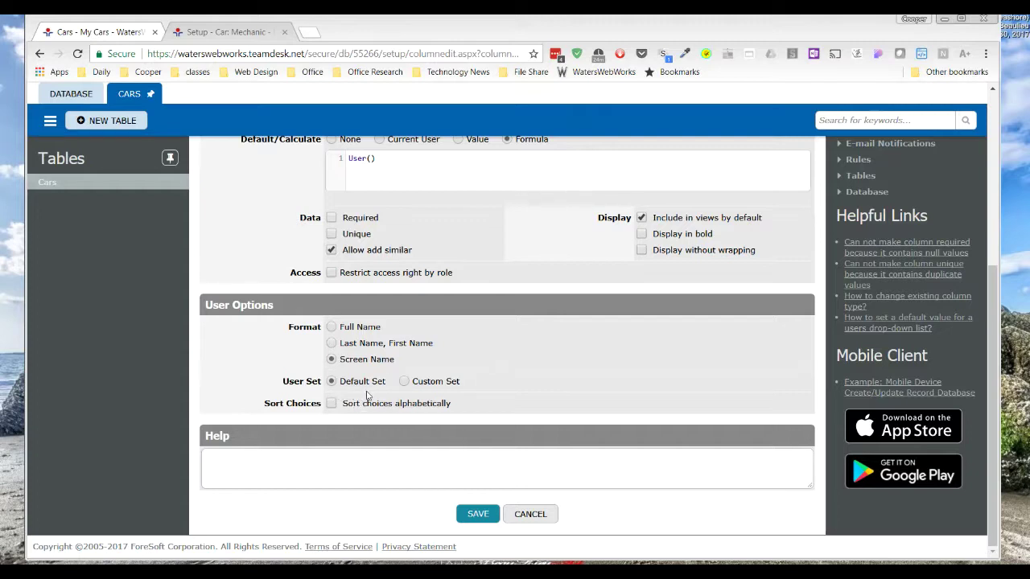
drag(383, 381, 400, 382)
click(406, 382)
click(382, 411)
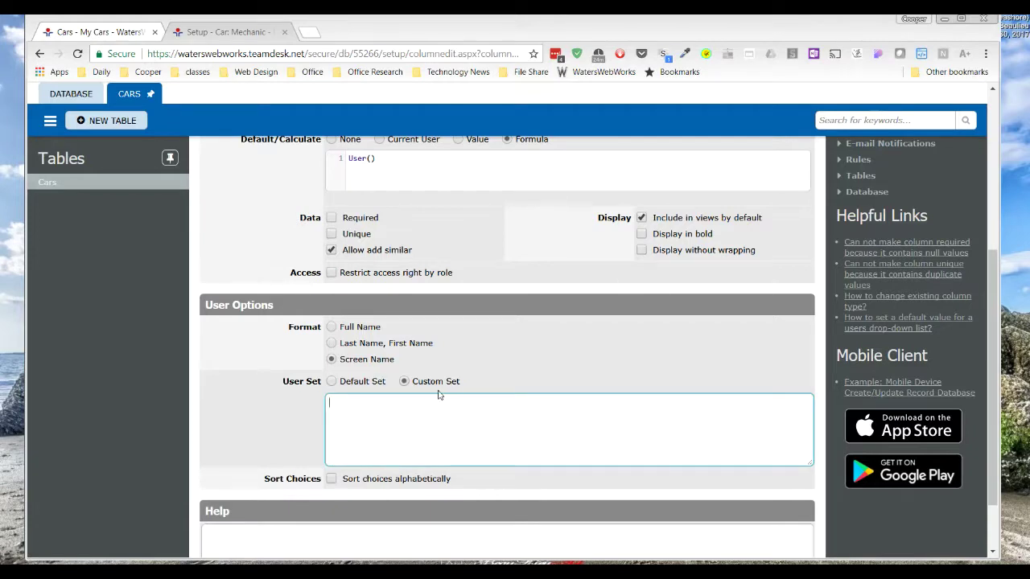
click(360, 386)
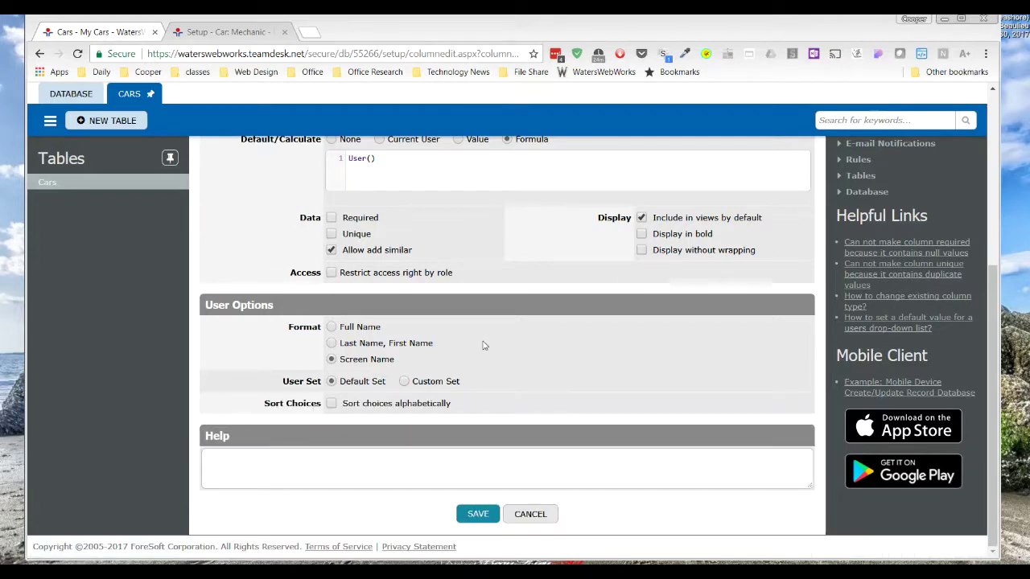